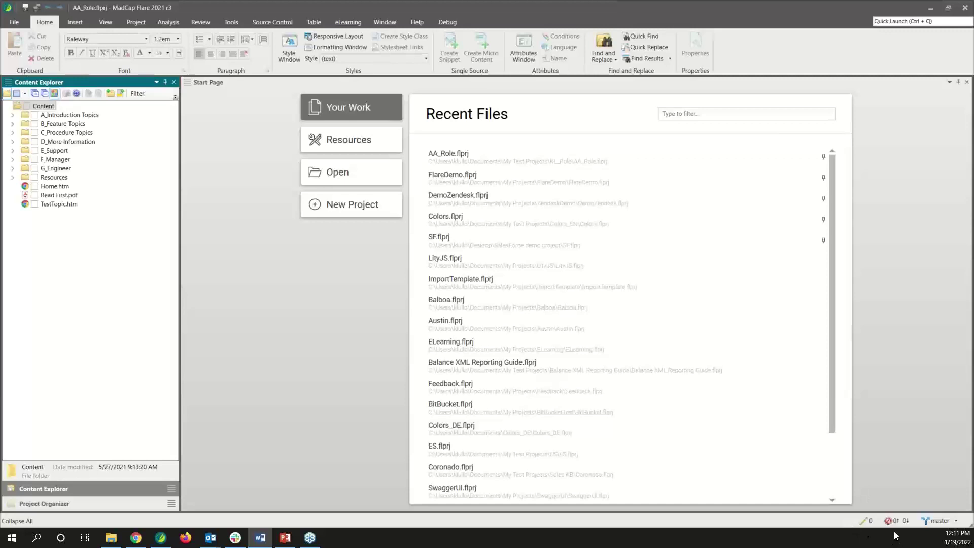
left_click(105, 22)
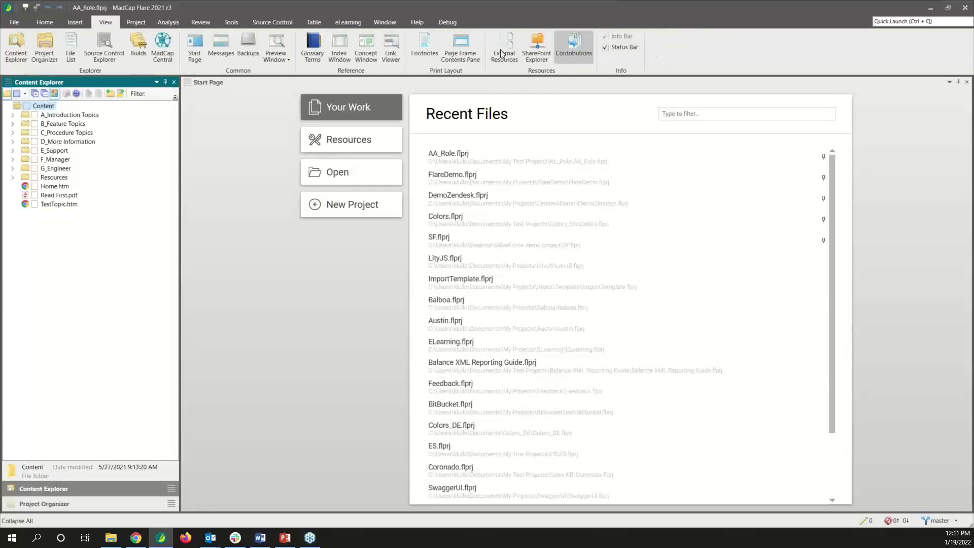
left_click(45, 22)
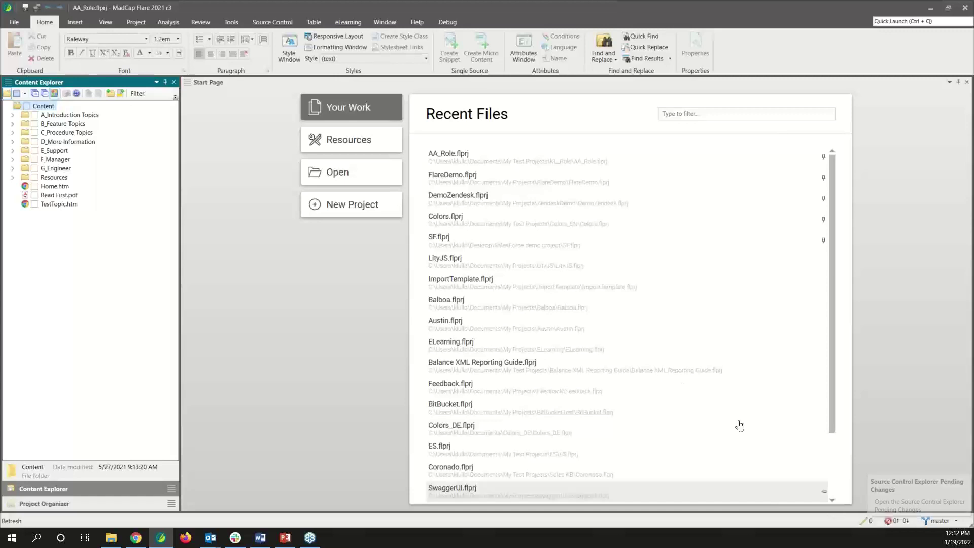
left_click(271, 22)
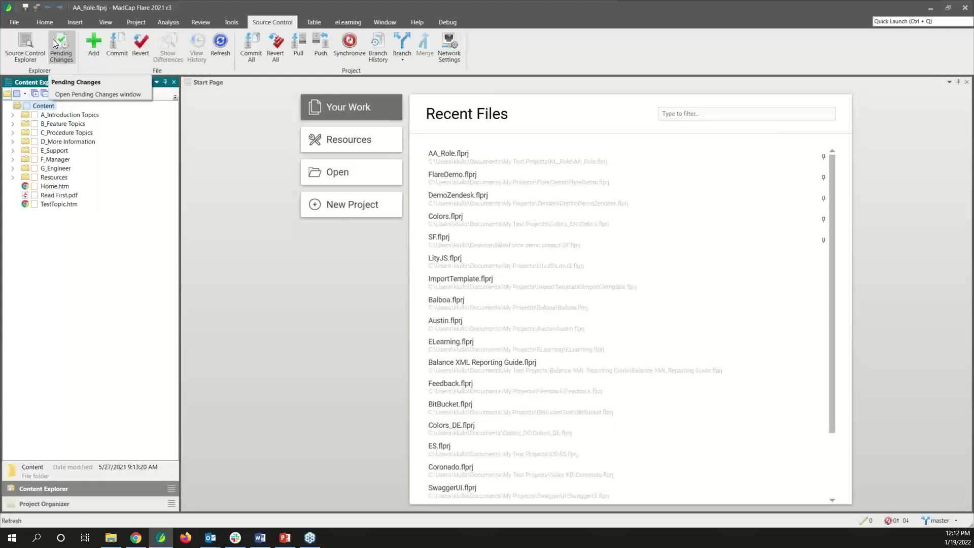
left_click(46, 22)
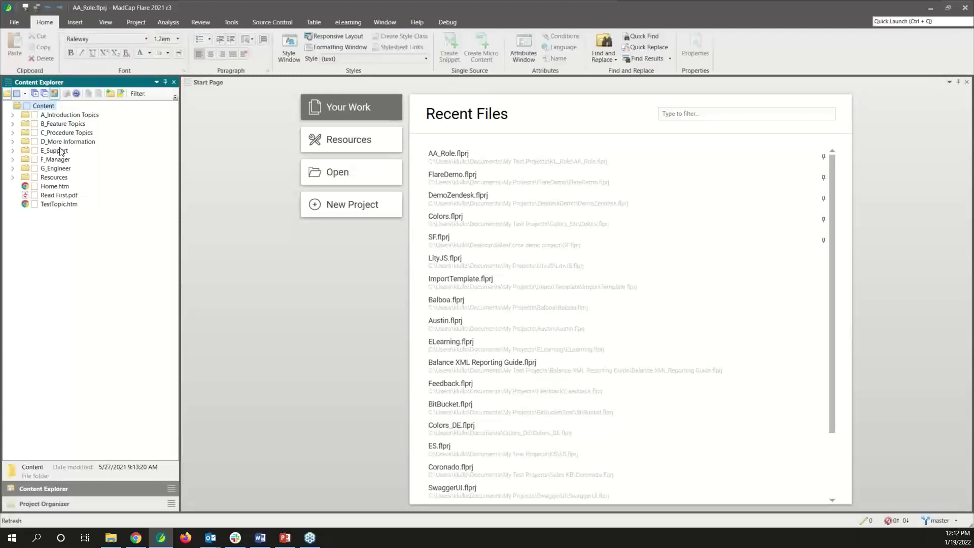
- Open Basic Steps.htm from A_Introduction Topics, add the paragraph "This is new content." below the bulleted list, and save the topic
left_click(12, 115)
left_click(66, 124)
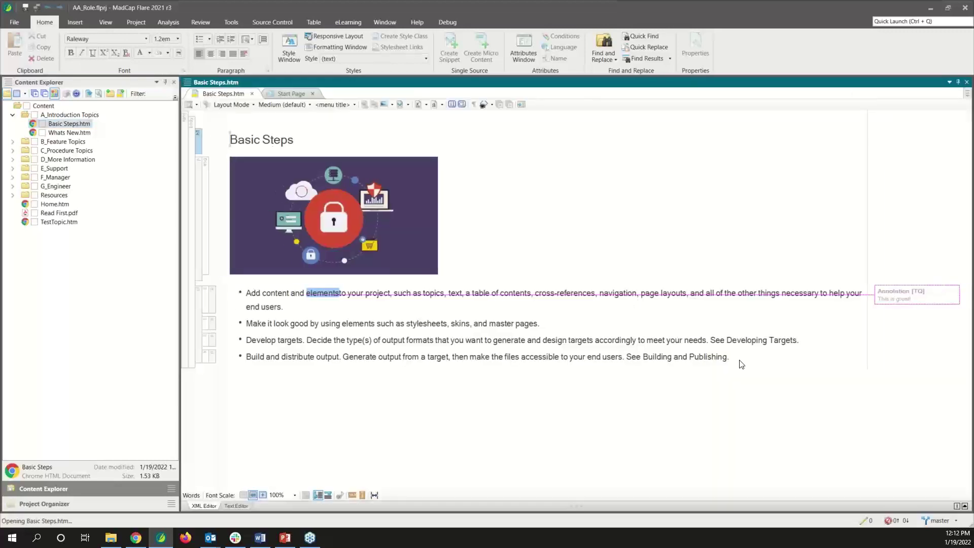
left_click(737, 359)
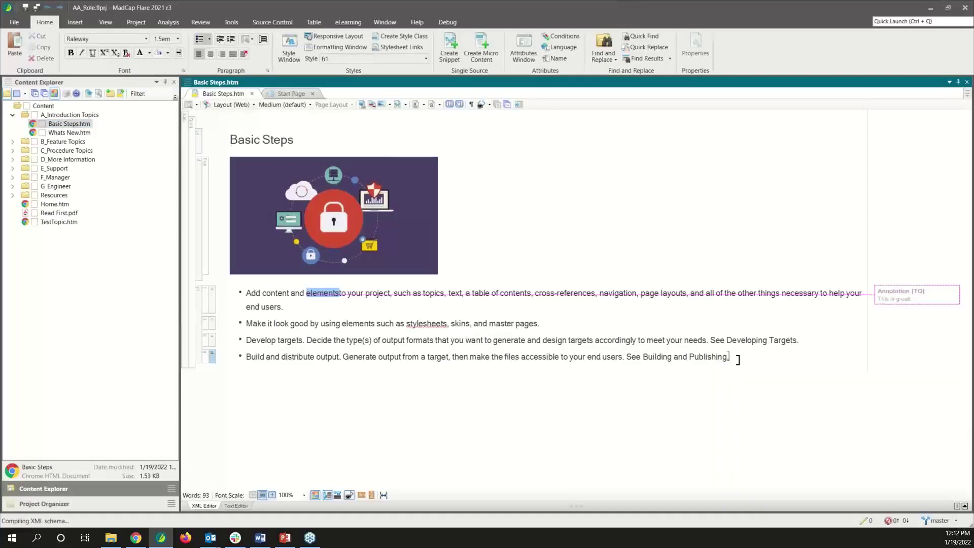
key("Return")
key("Return")
type("This is new content")
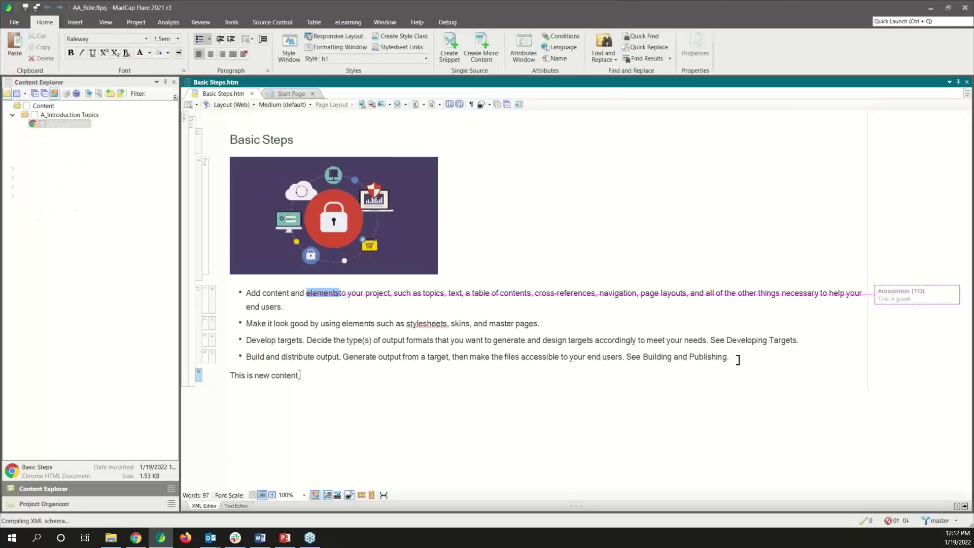
type(".")
left_click(89, 320)
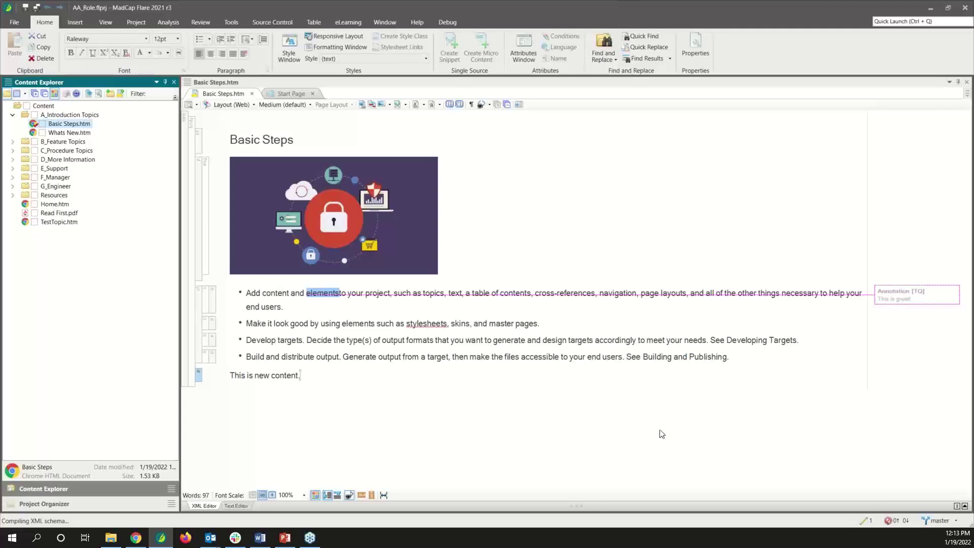
- Review the project's pending changes, then commit the modified Basic Steps.htm to the master branch without a comment
left_click(868, 522)
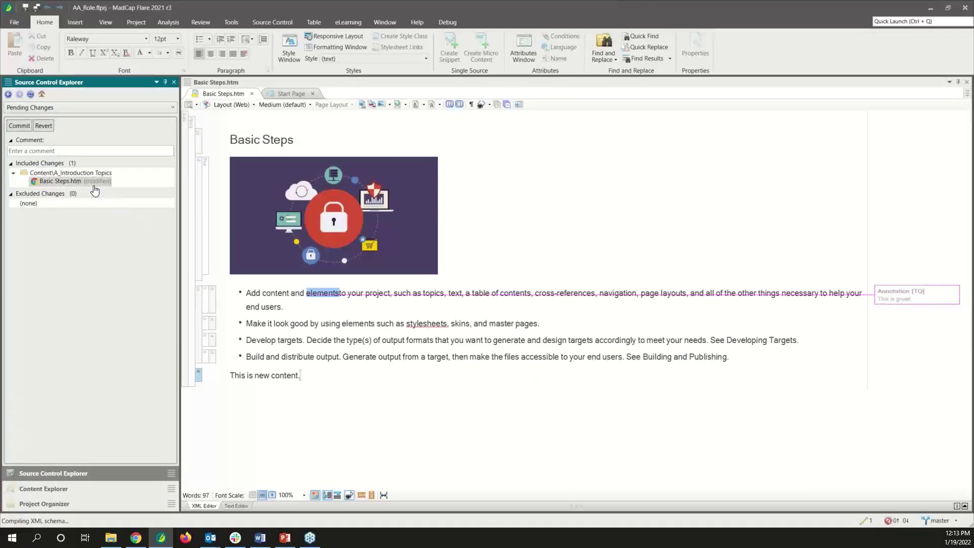
left_click(174, 82)
left_click(265, 22)
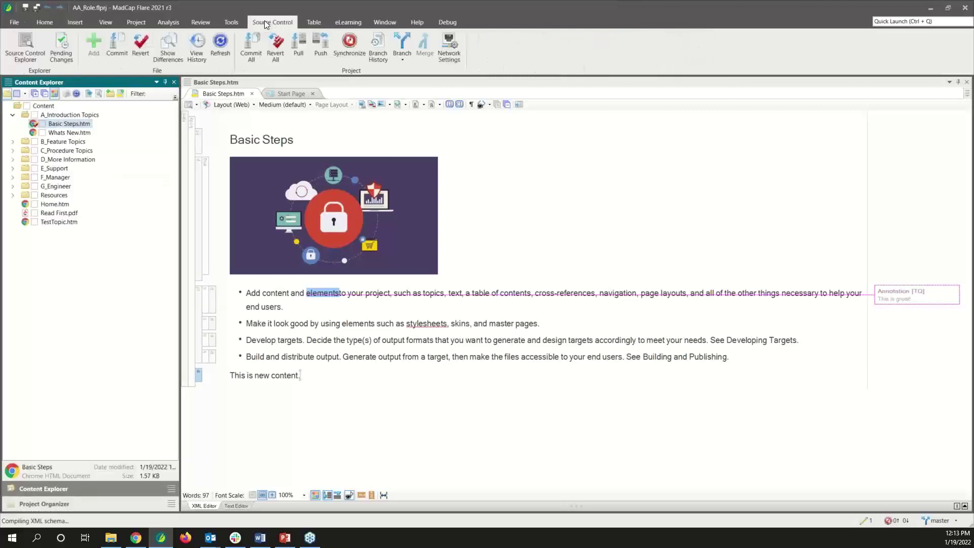
left_click(246, 45)
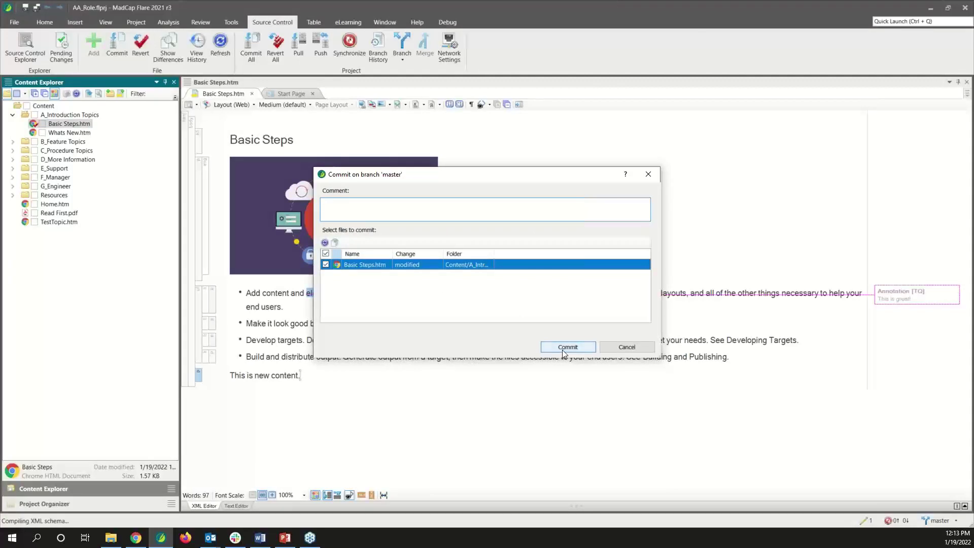
left_click(568, 347)
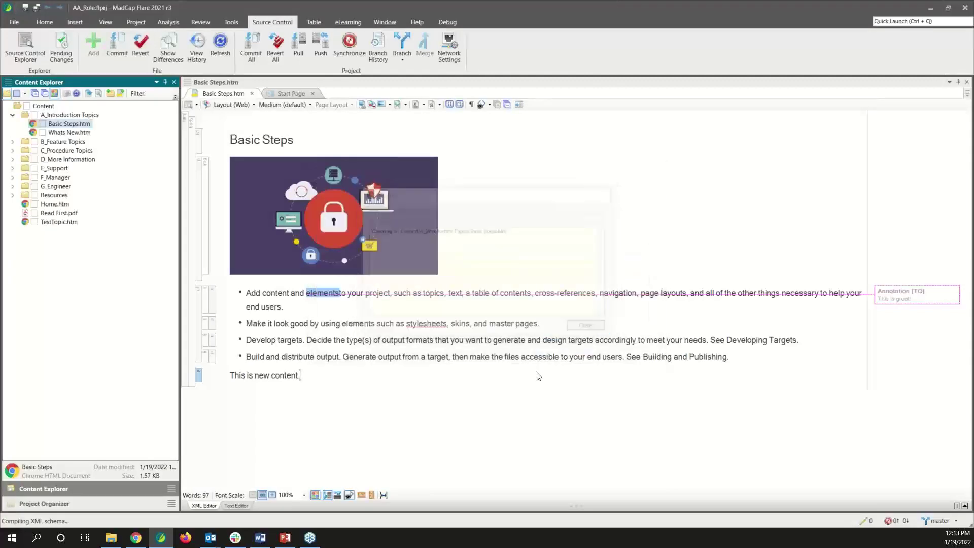
left_click(495, 385)
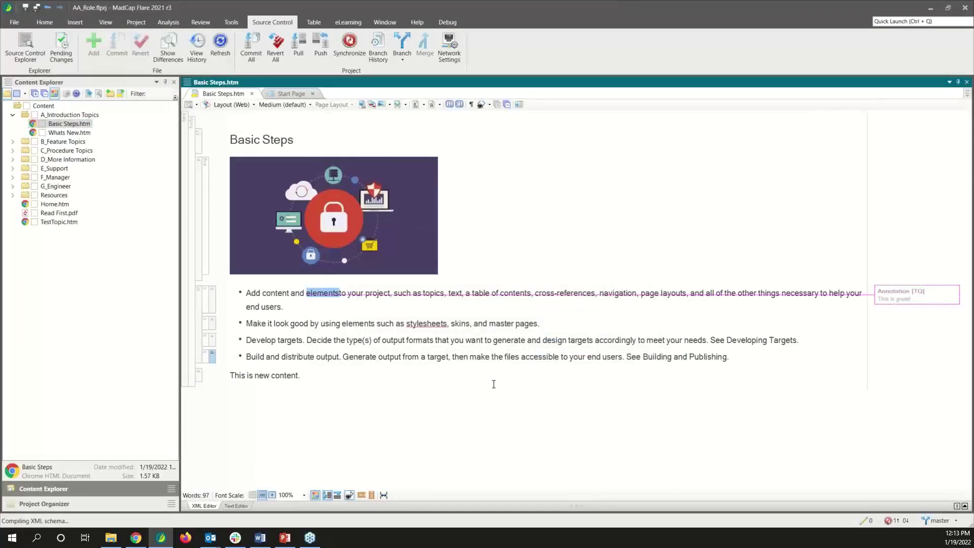
- View the remote selection for synchronizing the master branch and cancel without synchronizing
left_click(895, 529)
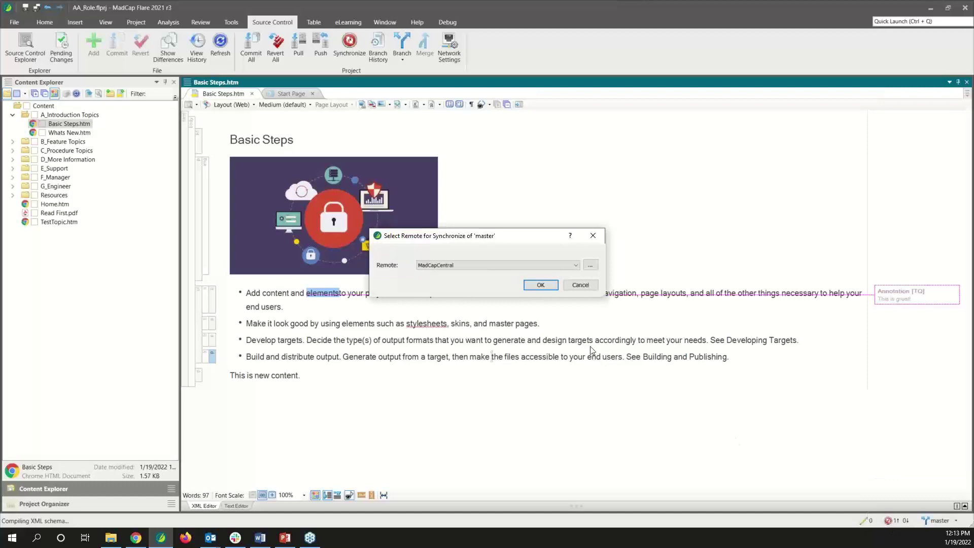
left_click(582, 285)
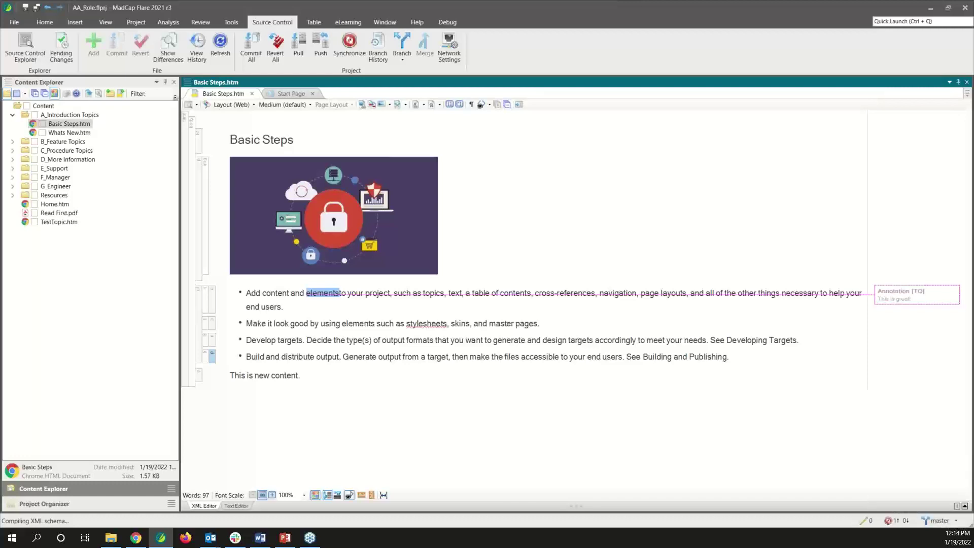
- Examine the project's local and remote branches in Branch Management and close it without making changes
left_click(933, 520)
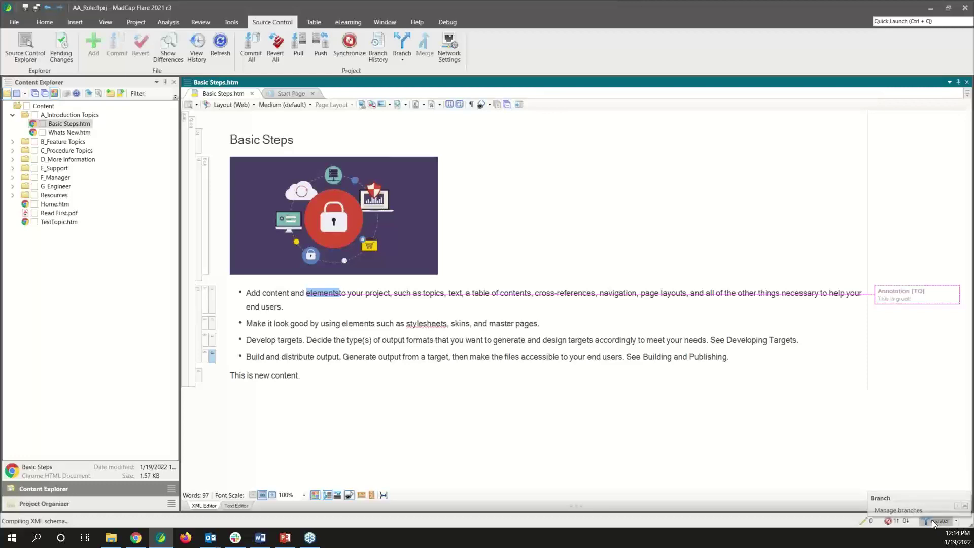
left_click(933, 520)
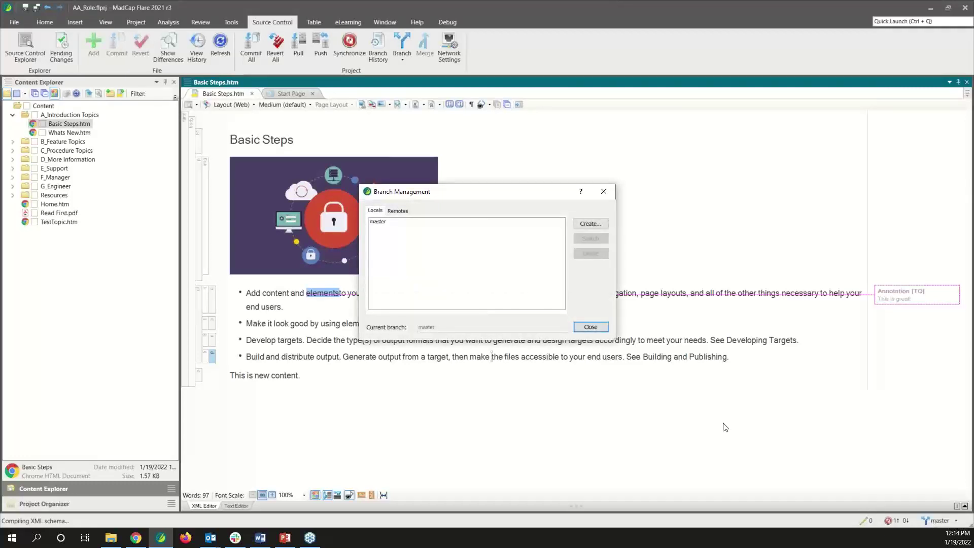
left_click(604, 195)
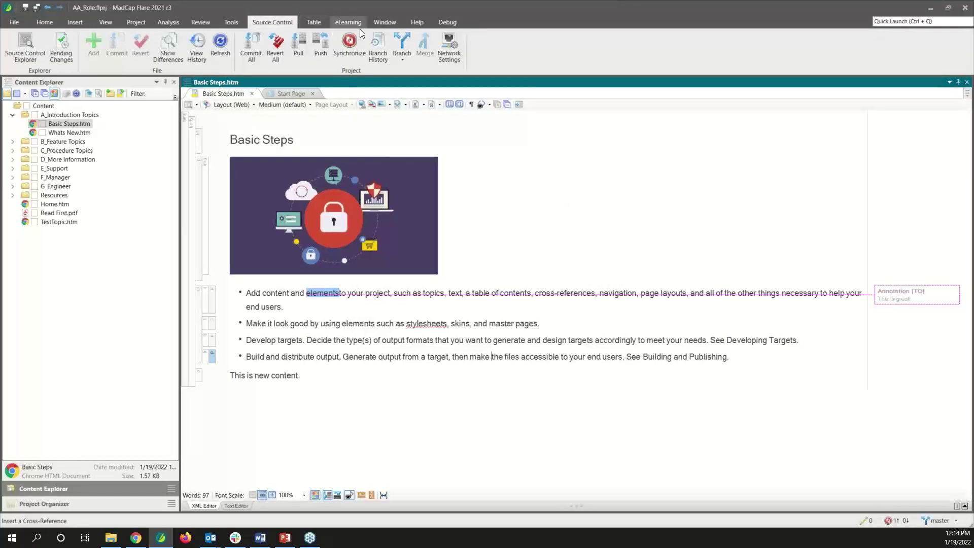
left_click(402, 44)
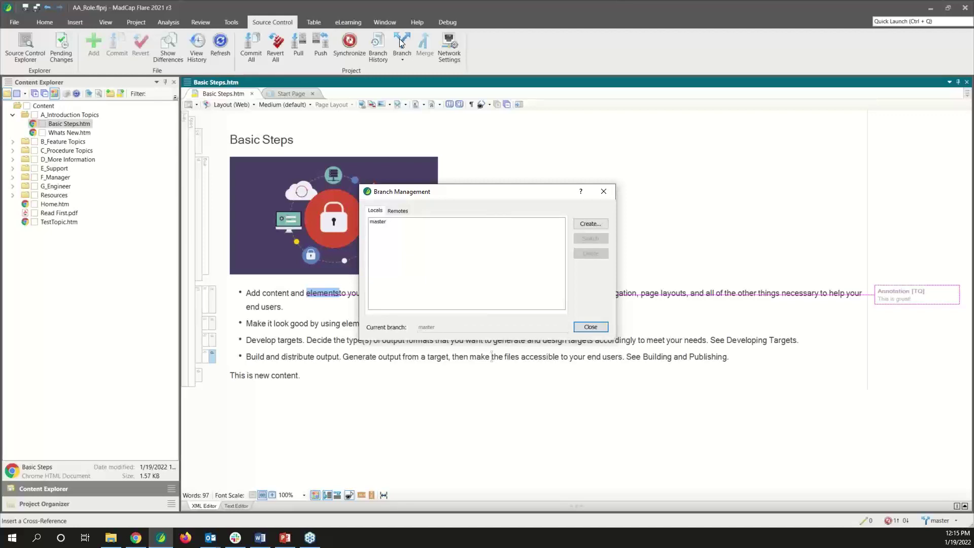
left_click(384, 227)
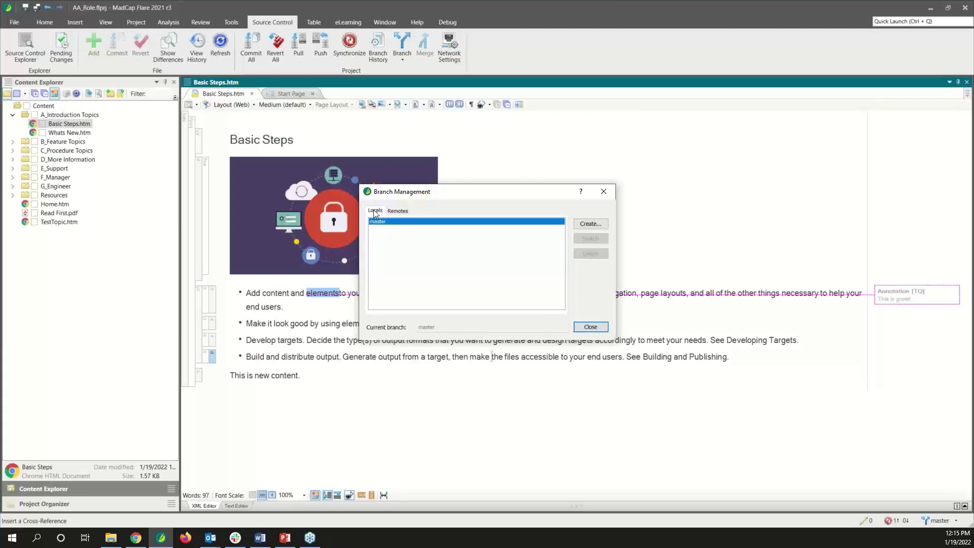
left_click(399, 211)
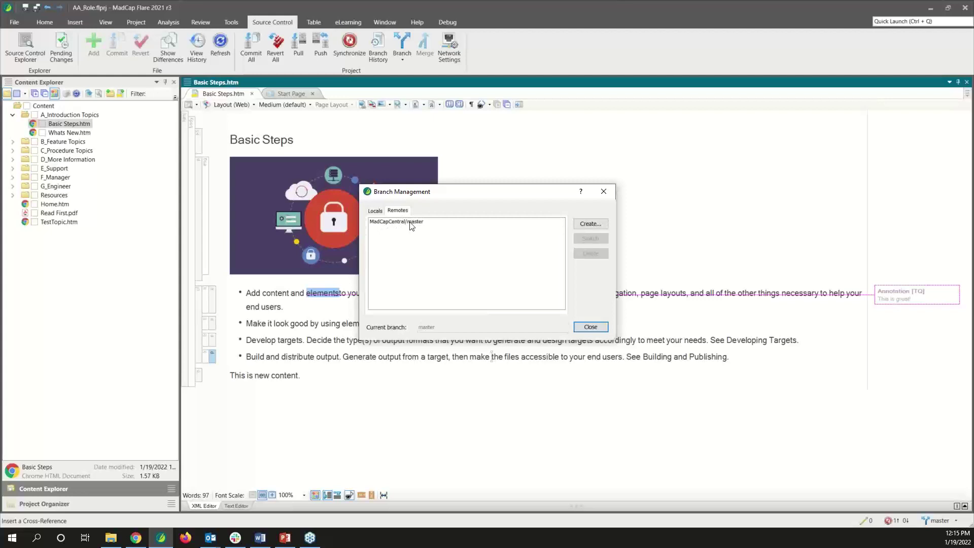
left_click(375, 211)
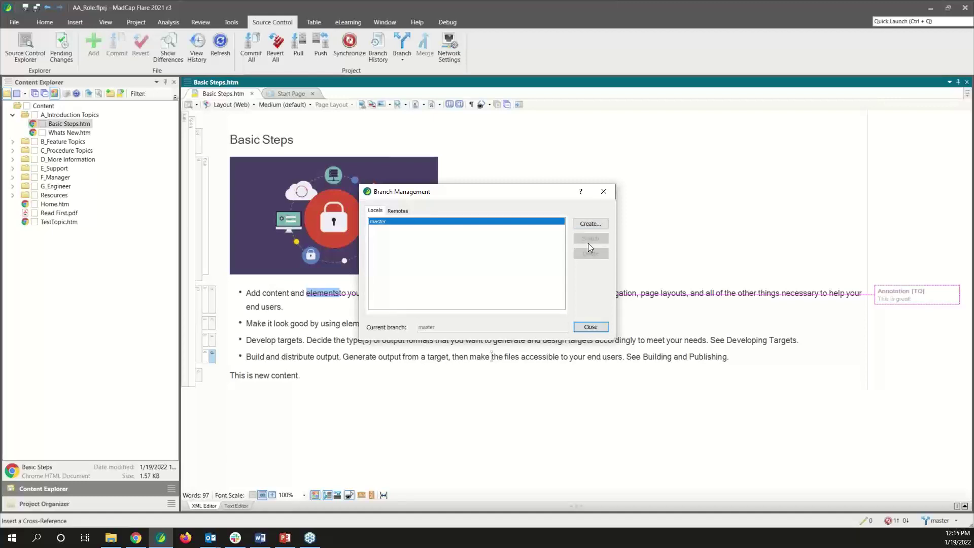
left_click(605, 191)
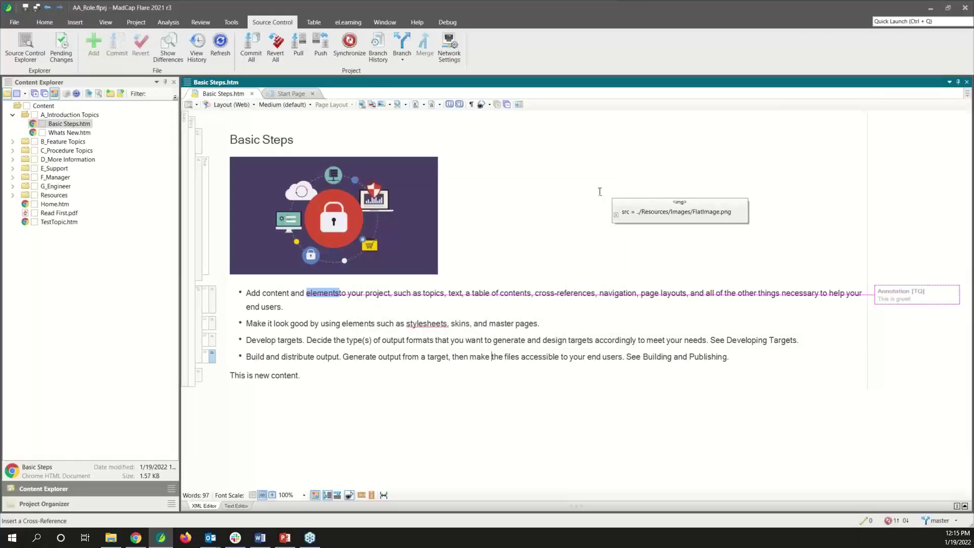
- Open the Features.htm topic from the B_Feature Topics folder for editing
left_click(14, 143)
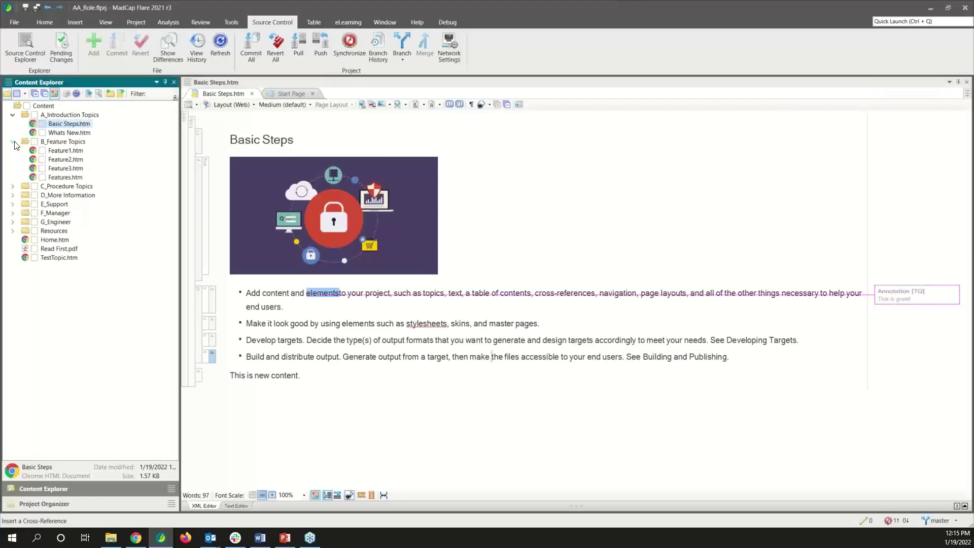
left_click(62, 177)
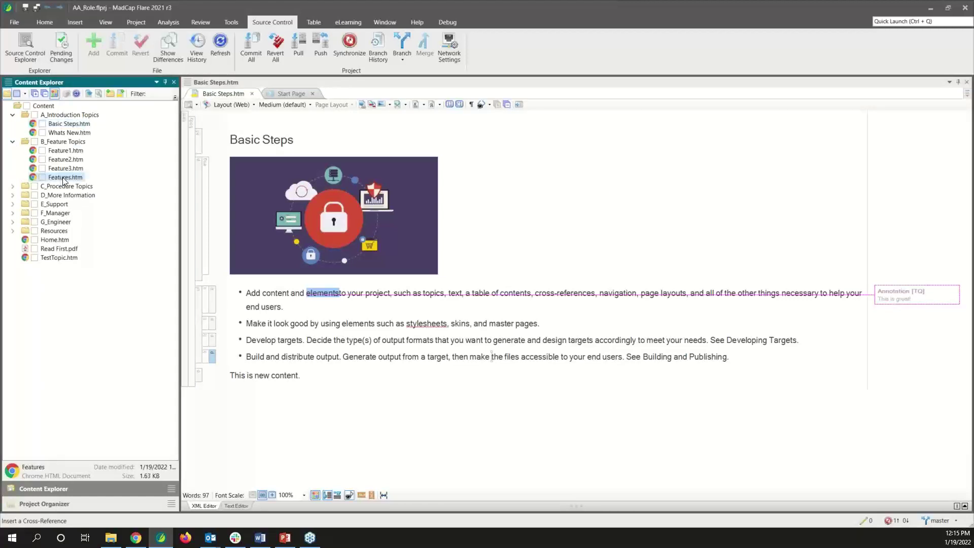
double_click(62, 177)
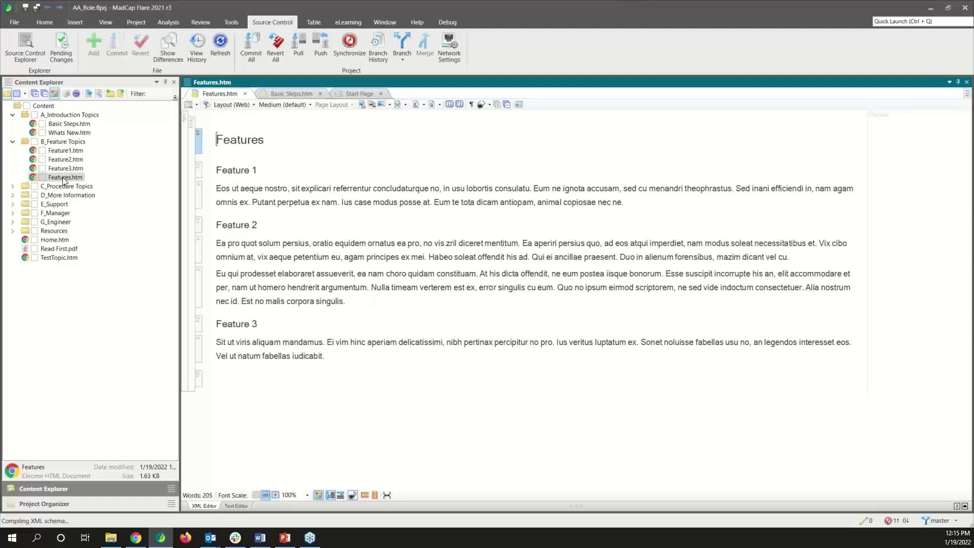
- Create a branch named Feature4 from master, switch to it, and check the local and remote branch lists
left_click(936, 519)
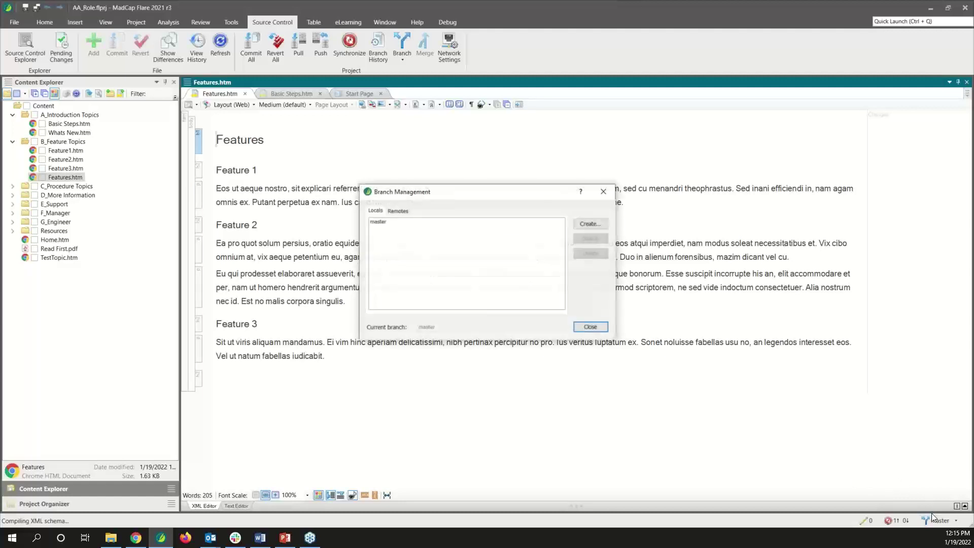
left_click(588, 228)
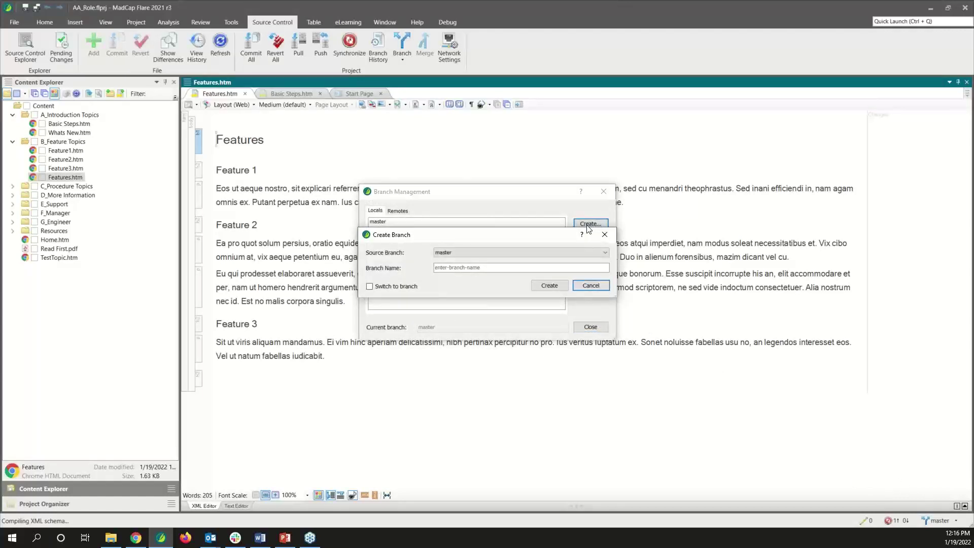
left_click(472, 268)
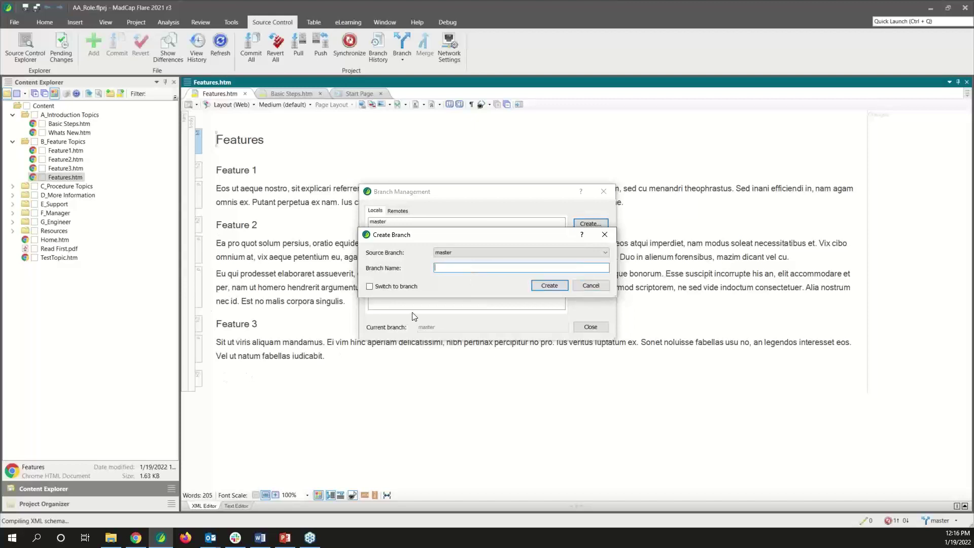
type("Feature4")
left_click(548, 287)
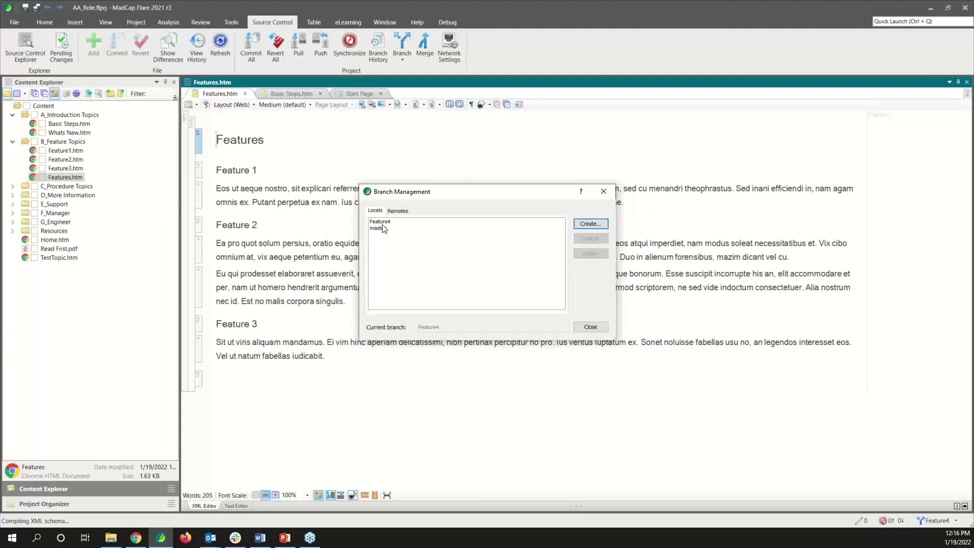
left_click(386, 222)
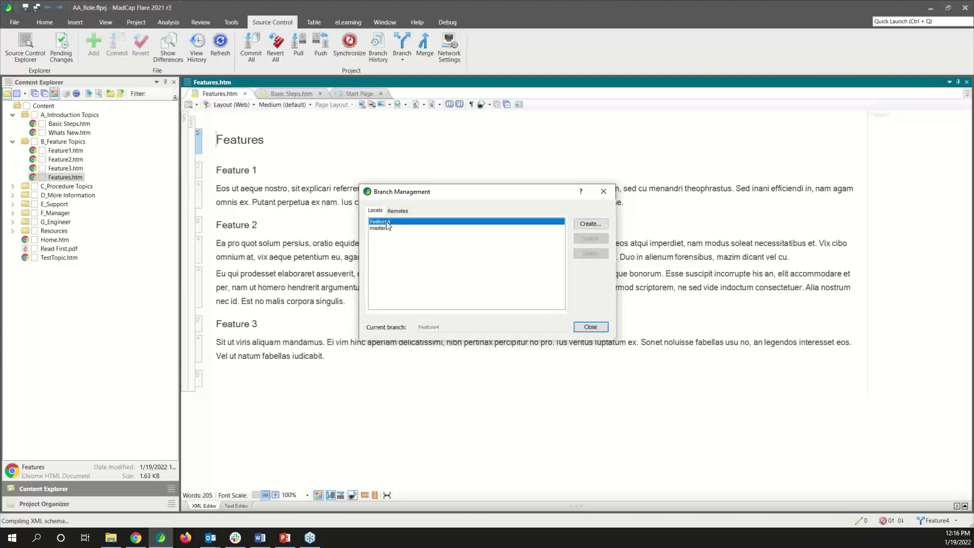
left_click(394, 209)
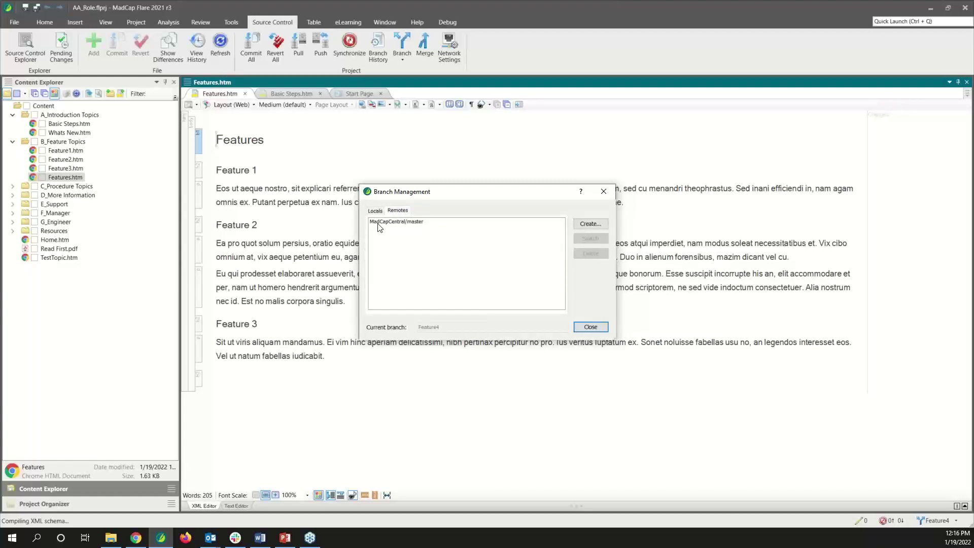
left_click(604, 191)
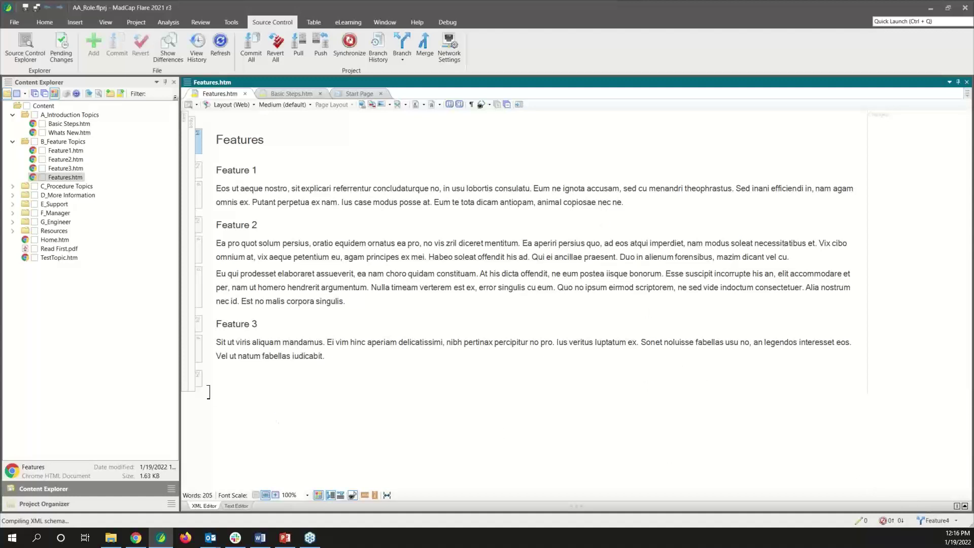
- Add the heading "Feature 4" at the end of Features.htm and start a new paragraph below it
left_click(230, 377)
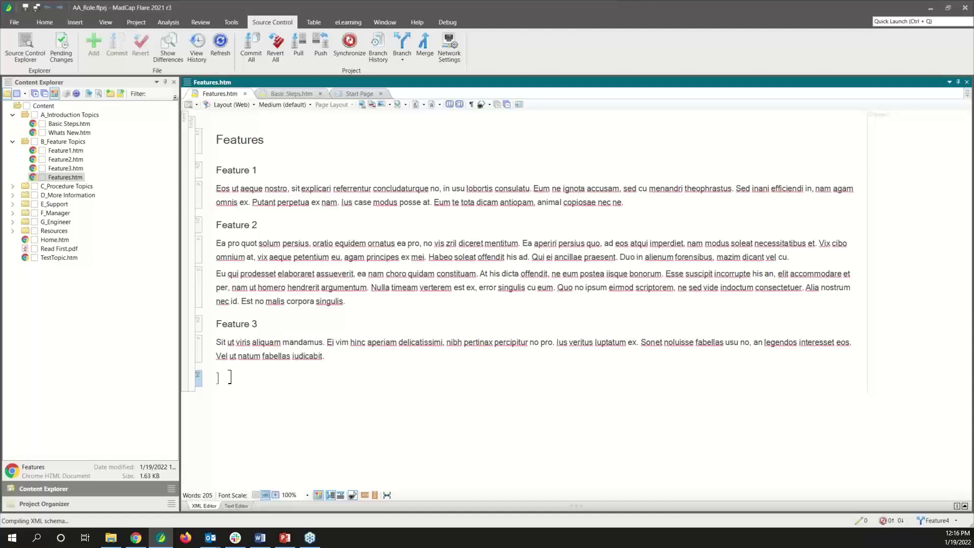
type("Feature 4")
key("Return")
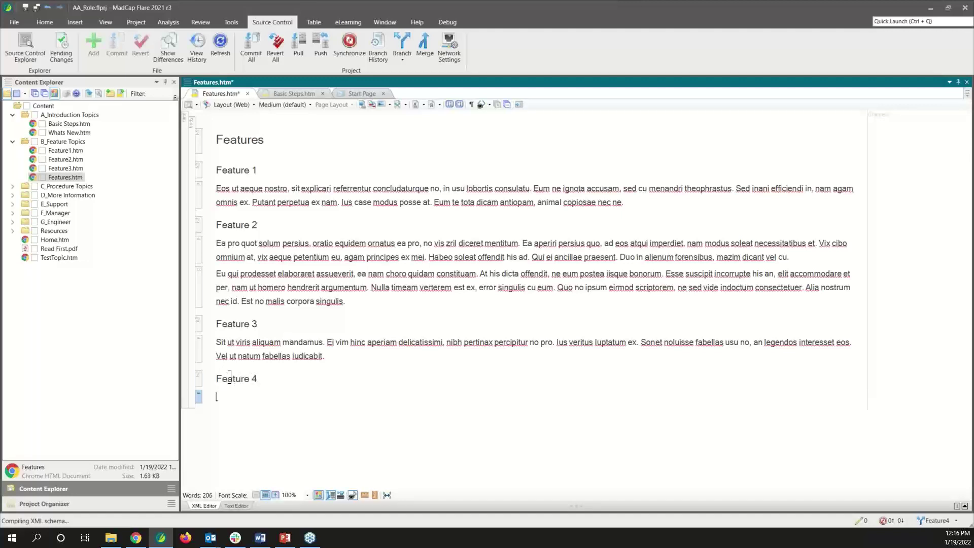
- Fill the paragraph under the Feature 4 heading with Lorem ipsum text and commit the saved Features.htm on the Feature4 branch
type("Lorem ipsum dolor sit amet, consectetur adipiscing elit. Nullam a diam in ligula facilisis pretium. Nam ultrices tincidunt blandit. Nullam maximus viverra diam in commodo. Donec fermentum ligula et odio porta consectetur. Proin aliquam, odio sed luctus vestibulum, orci turpis molestie ante, et egestas nunc ipsum id mauris. Morbi arcu ipsum, condimentum ac elit sed, dignissim hendrerit felis. Nullam iaculis diam ut nisi consequat posuere. Vestibulum ante ipsum primis in faucibus orci luctus et ultrices posuere cubilia curae;")
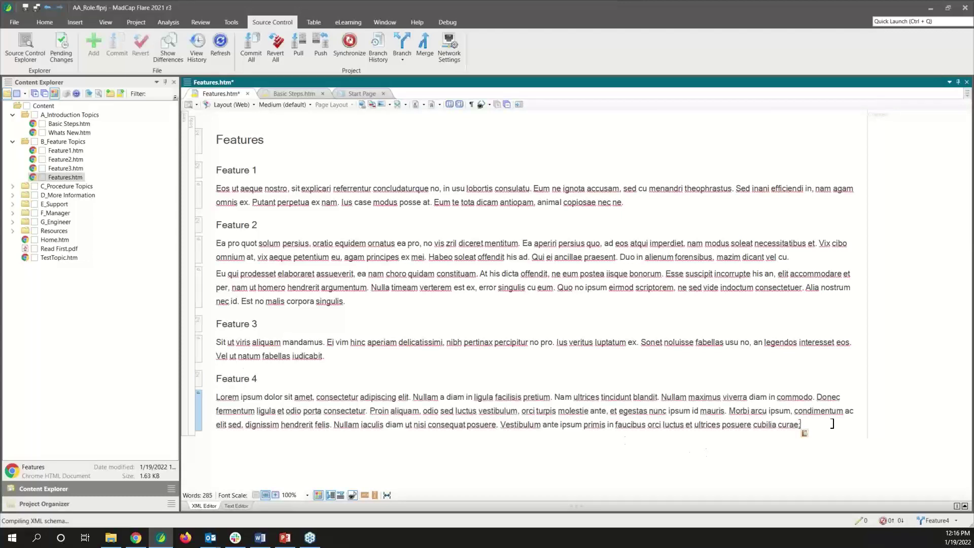
key("ctrl+s")
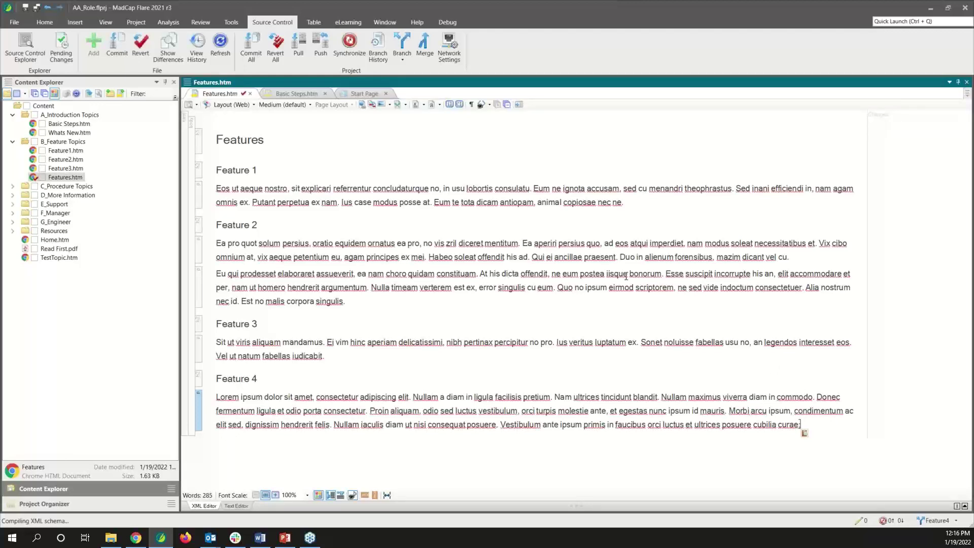
left_click(248, 46)
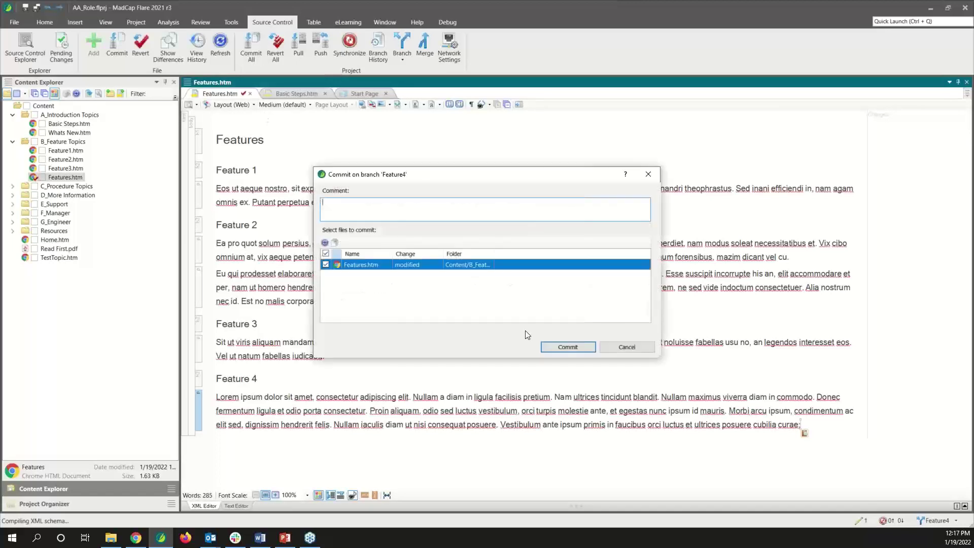
left_click(563, 347)
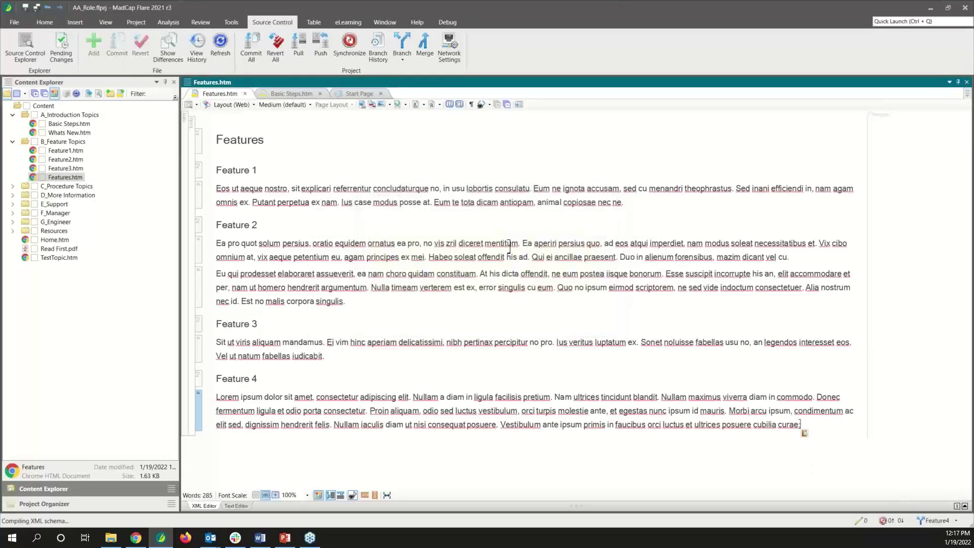
- Push the Feature4 branch to the MadCapCentral remote and check for it in the remote branch list
left_click(317, 48)
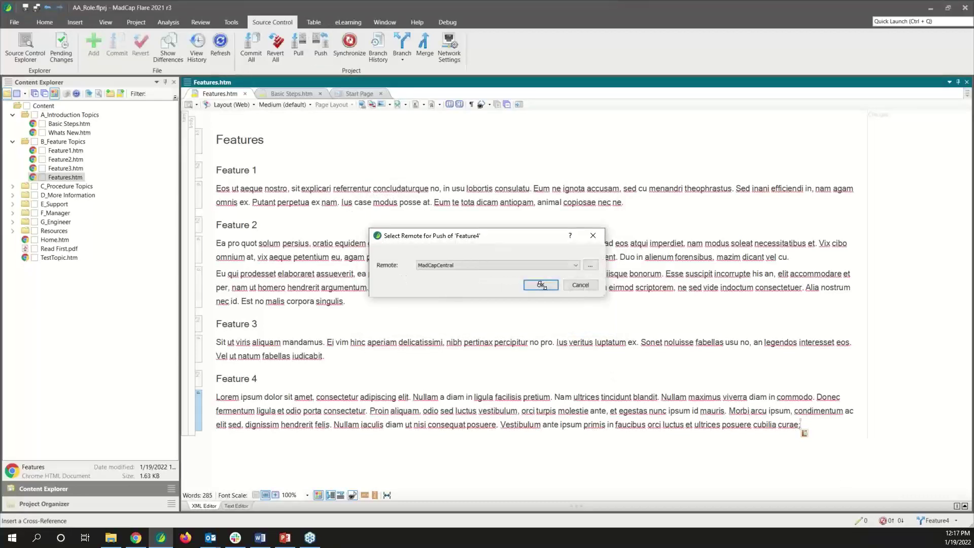
left_click(541, 284)
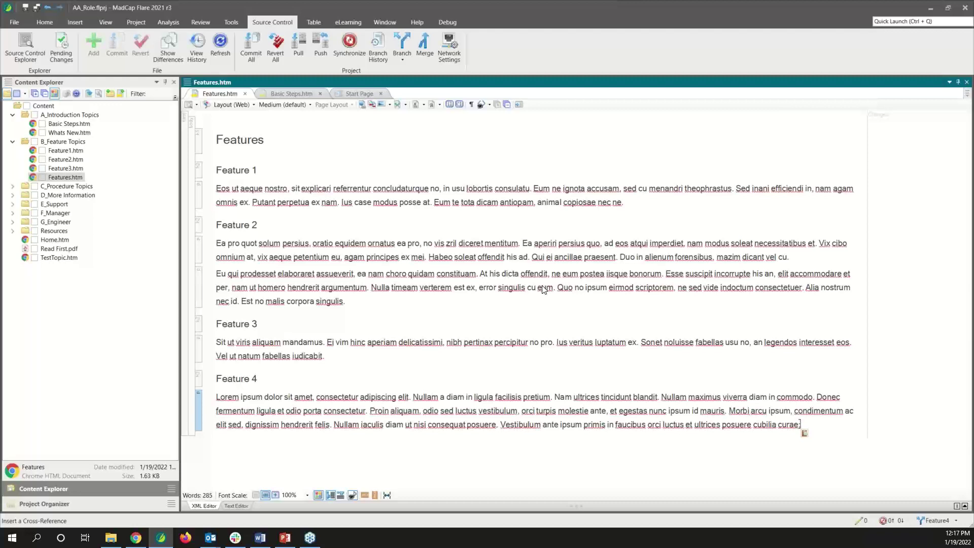
left_click(930, 517)
left_click(398, 210)
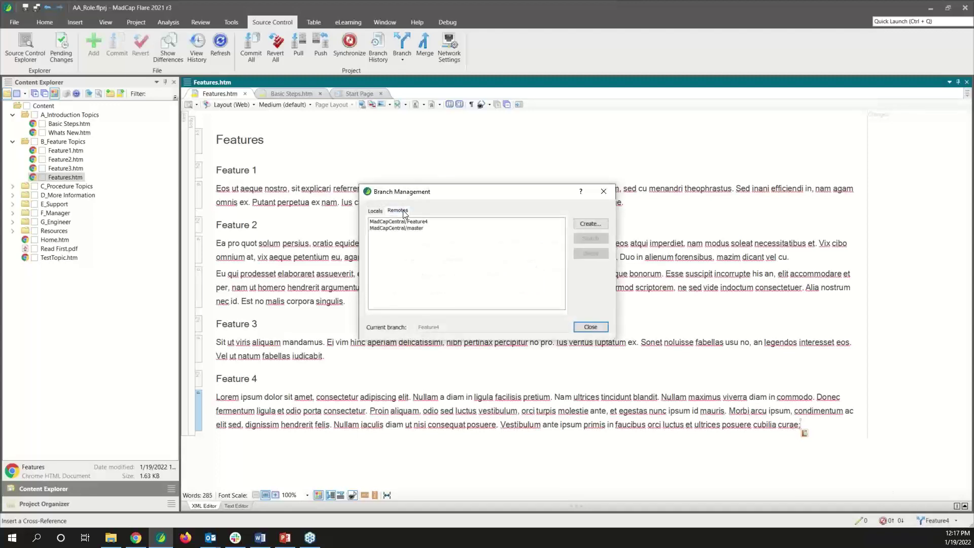
left_click(403, 221)
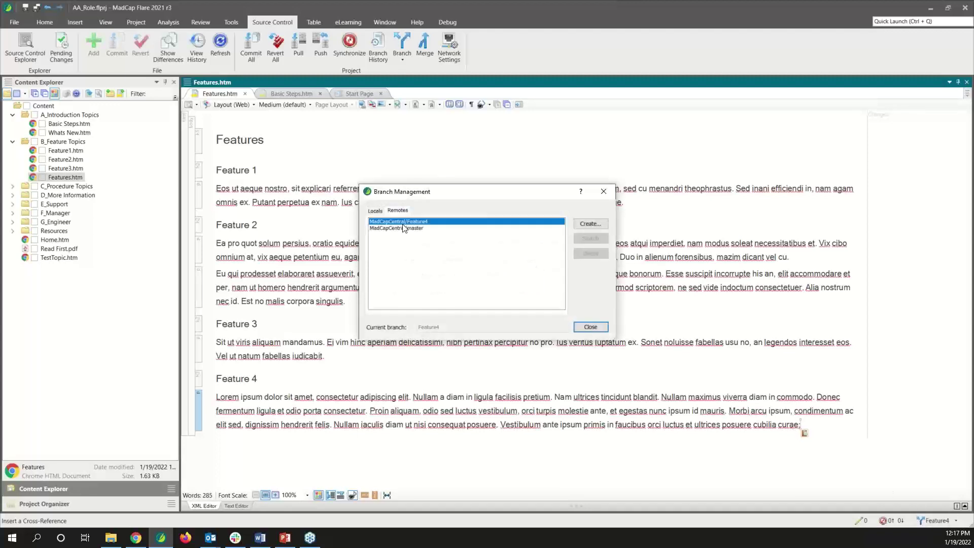
left_click(603, 192)
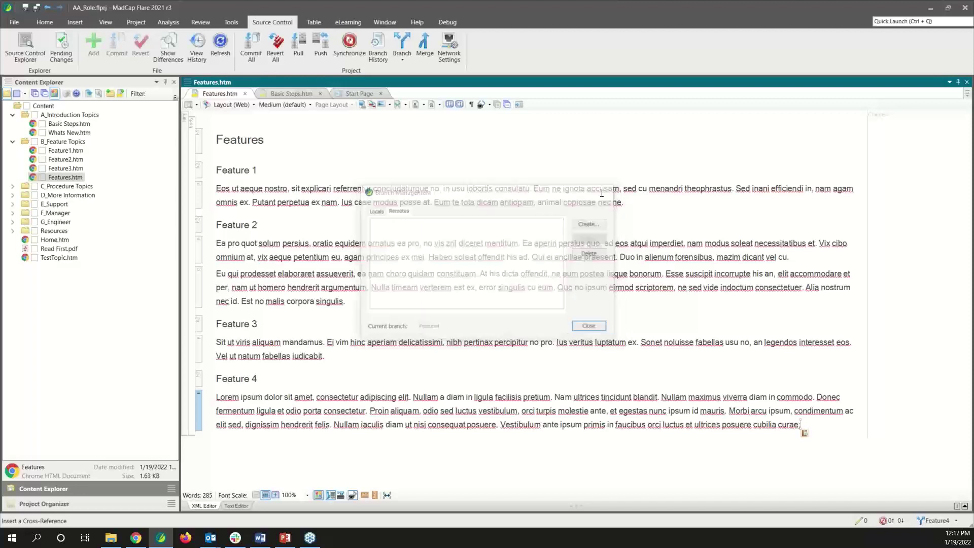
- Switch to the master branch and merge the Feature4 branch into it
left_click(955, 520)
left_click(945, 508)
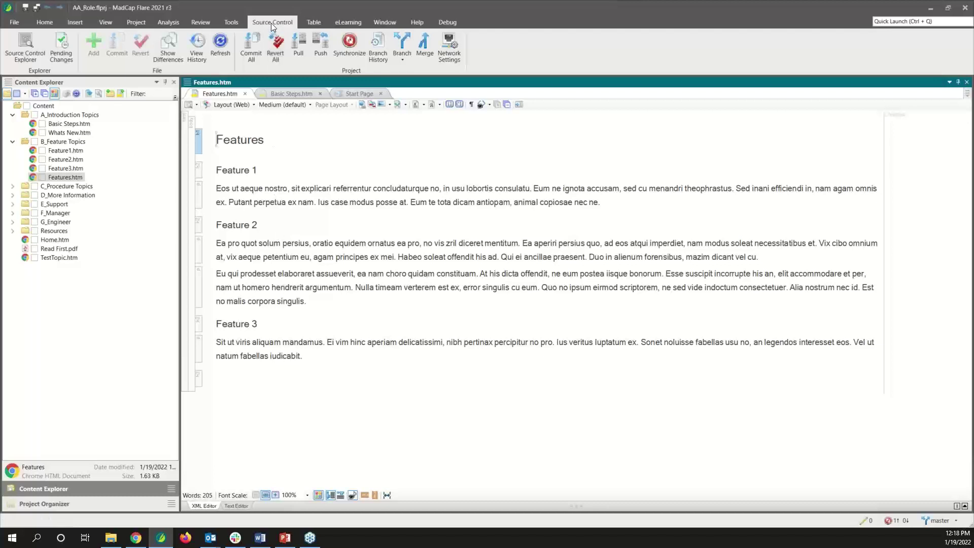
left_click(428, 51)
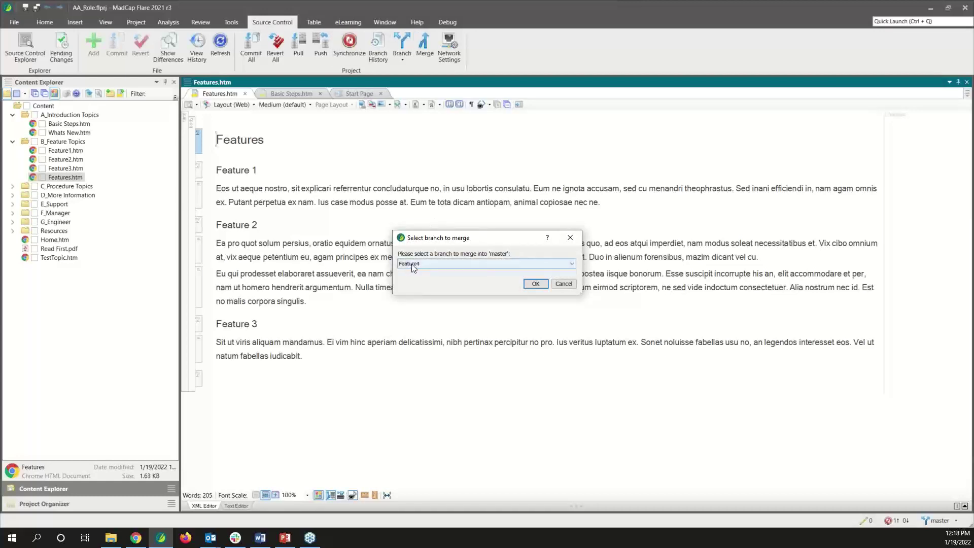
left_click(536, 284)
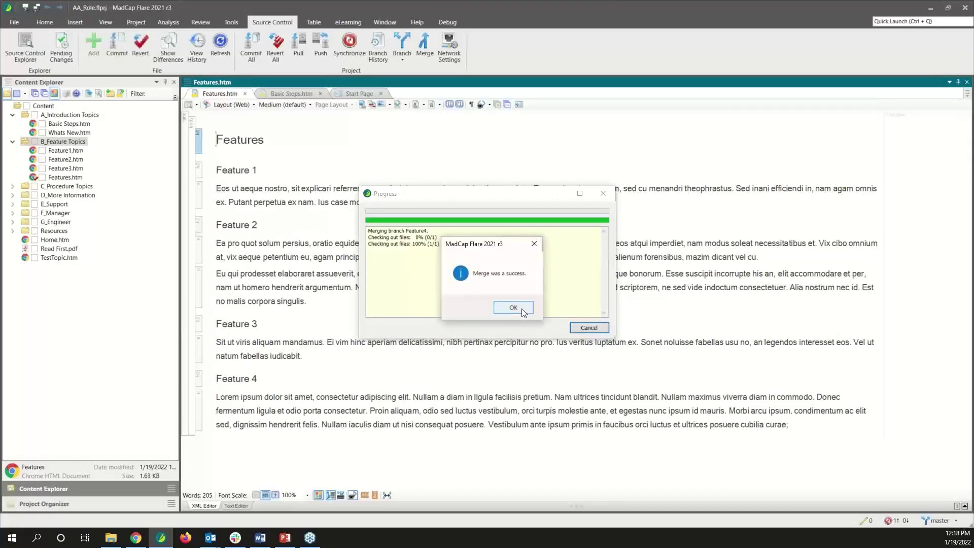
left_click(523, 310)
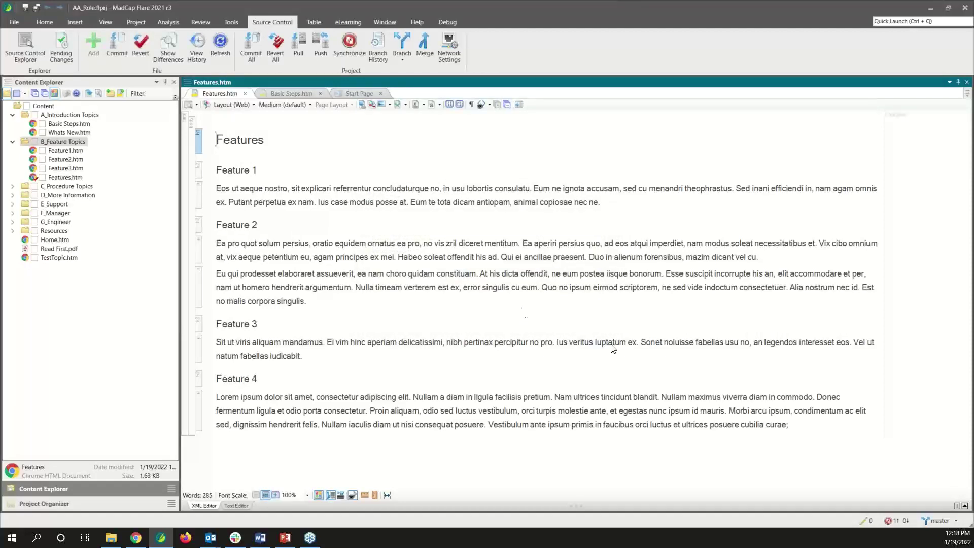
- Examine the management options for the local Feature4 branch and close Branch Management without making changes
left_click(940, 521)
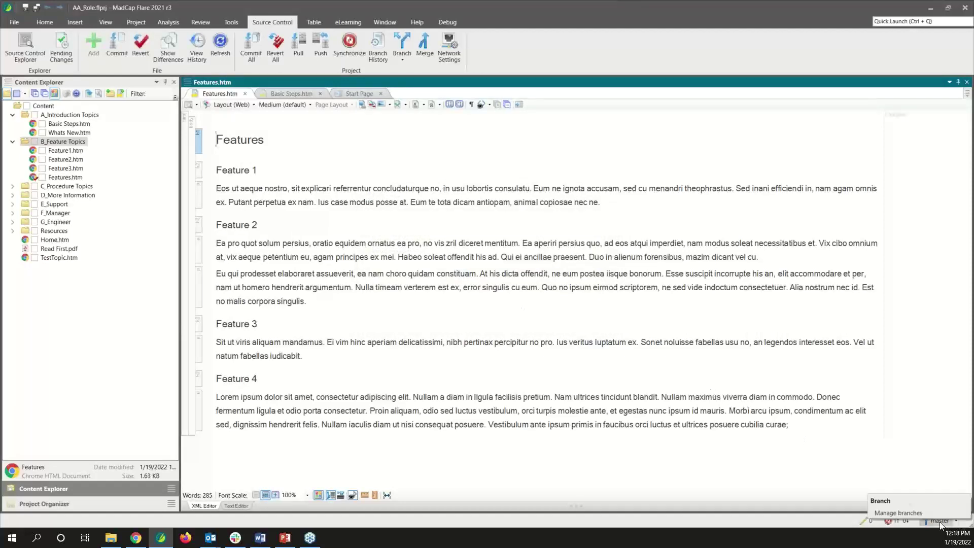
left_click(936, 519)
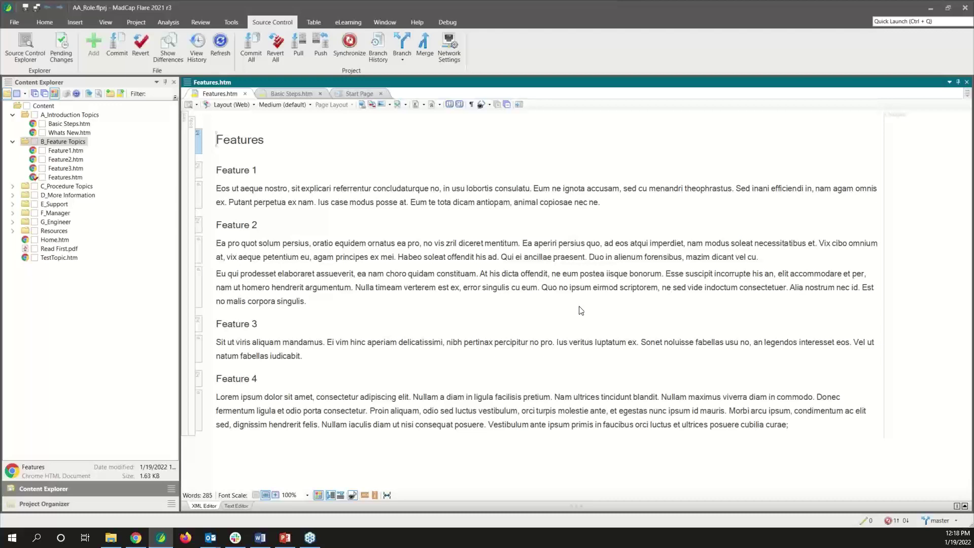
left_click(401, 45)
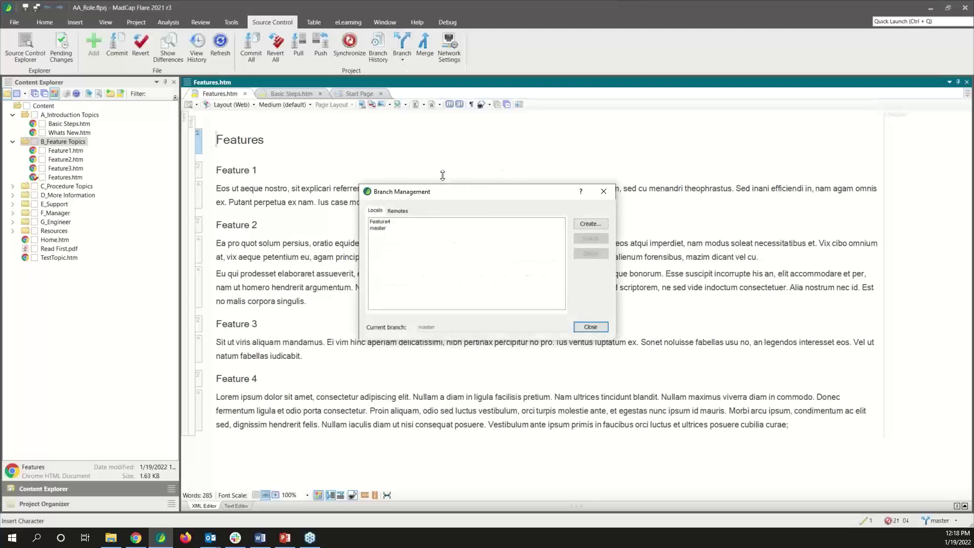
left_click(394, 223)
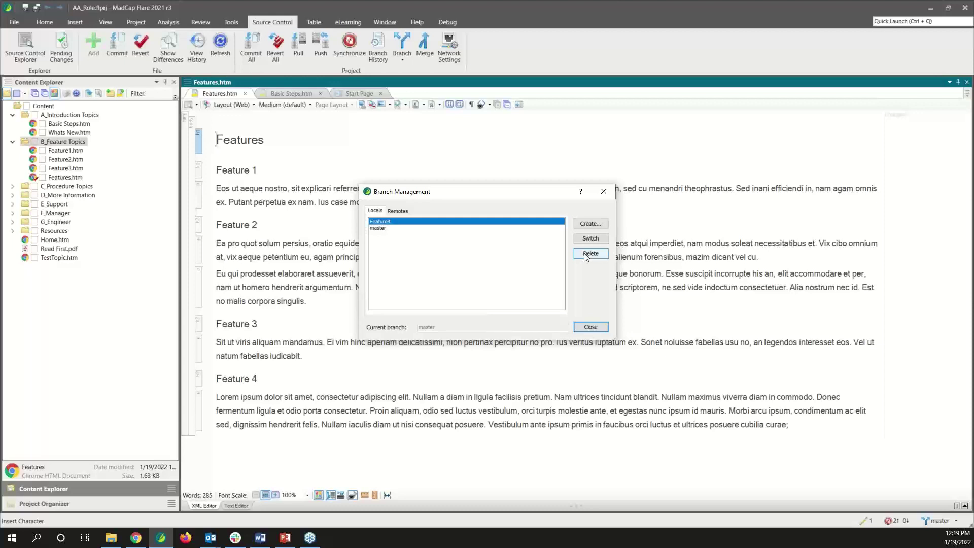
left_click(604, 191)
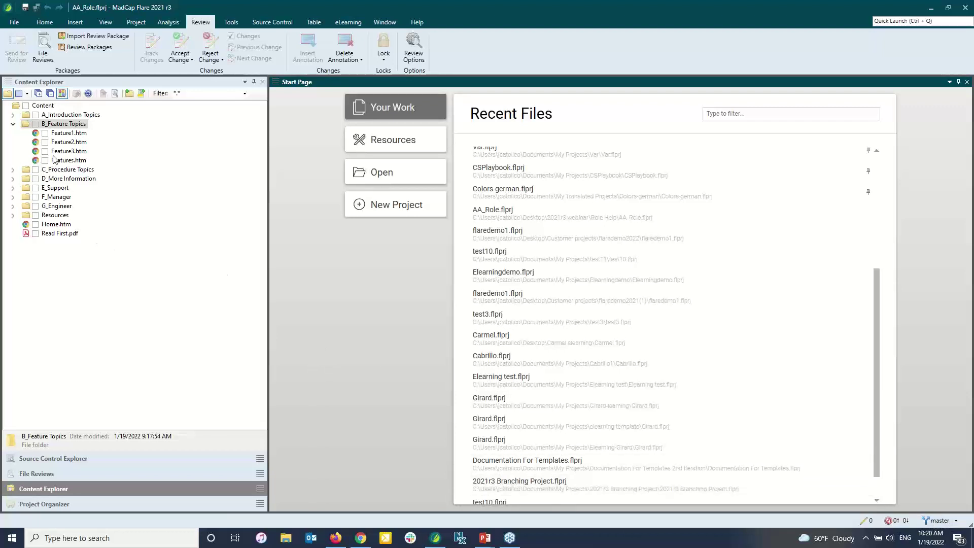
- Switch the project to the feature-5 branch and open the Feature5.htm topic from the B_Feature Topics folder
left_click(957, 522)
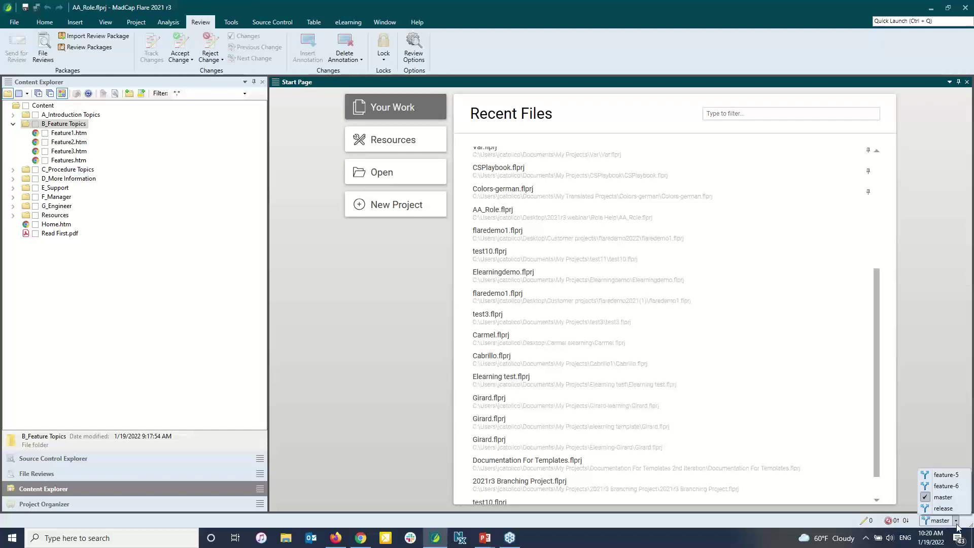
left_click(945, 475)
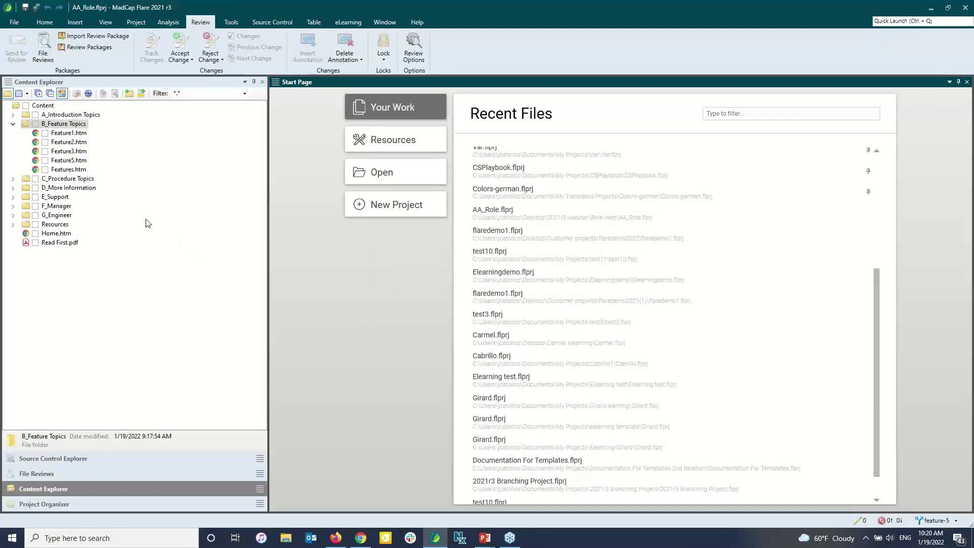
left_click(65, 162)
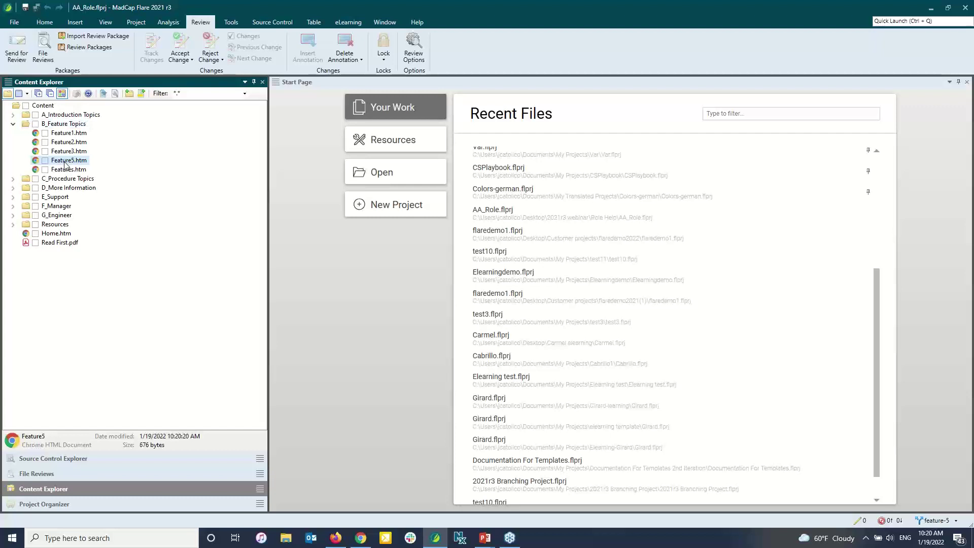
double_click(64, 162)
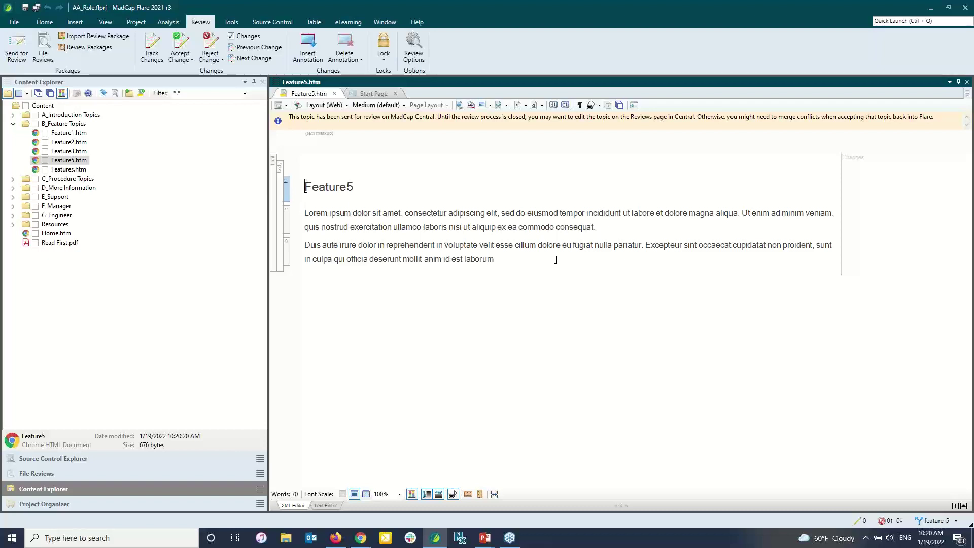
- Examine the Send Files for Review wizard for Feature5.htm and close it without sending
left_click(17, 46)
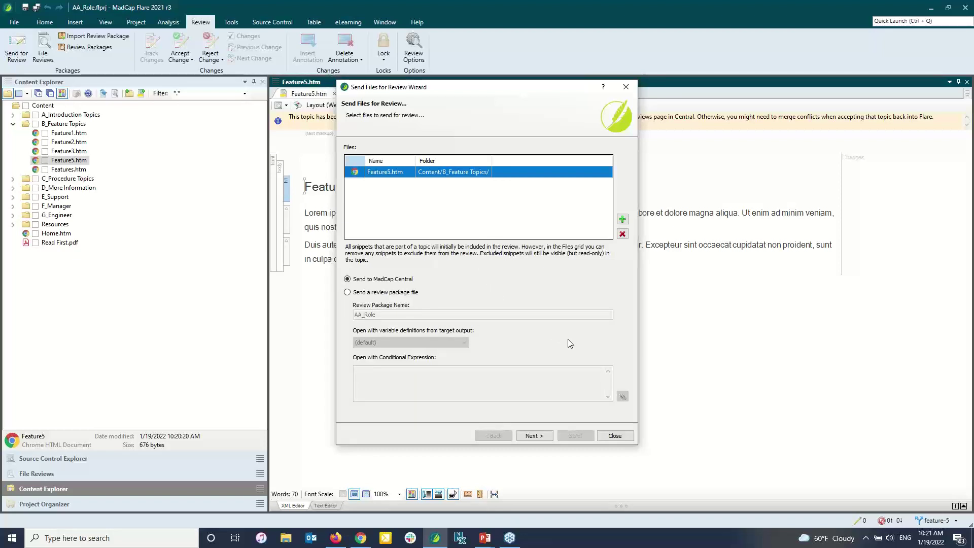
left_click(615, 436)
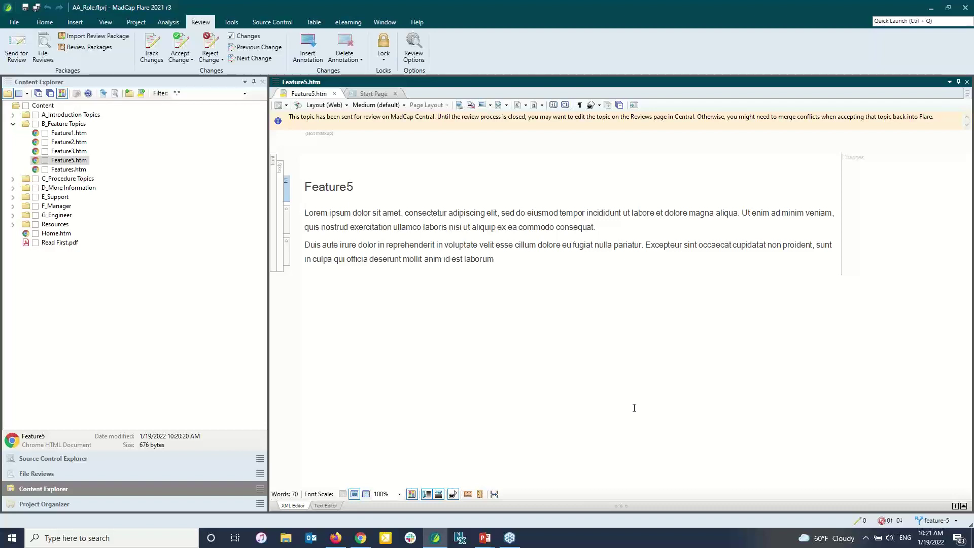
- Switch to MadCap Central in Firefox and open the pending review of Feature5.htm
mouse_move(331, 545)
left_click(336, 539)
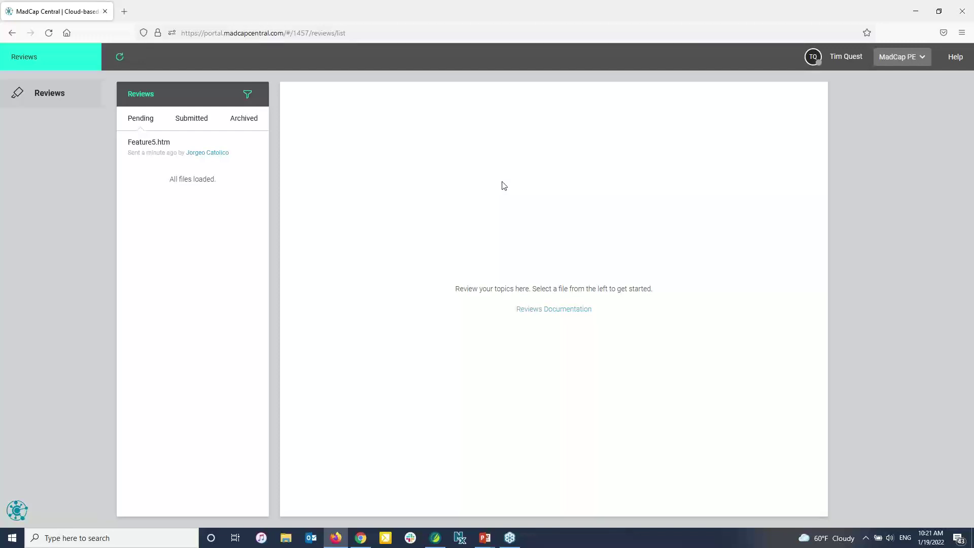
left_click(184, 146)
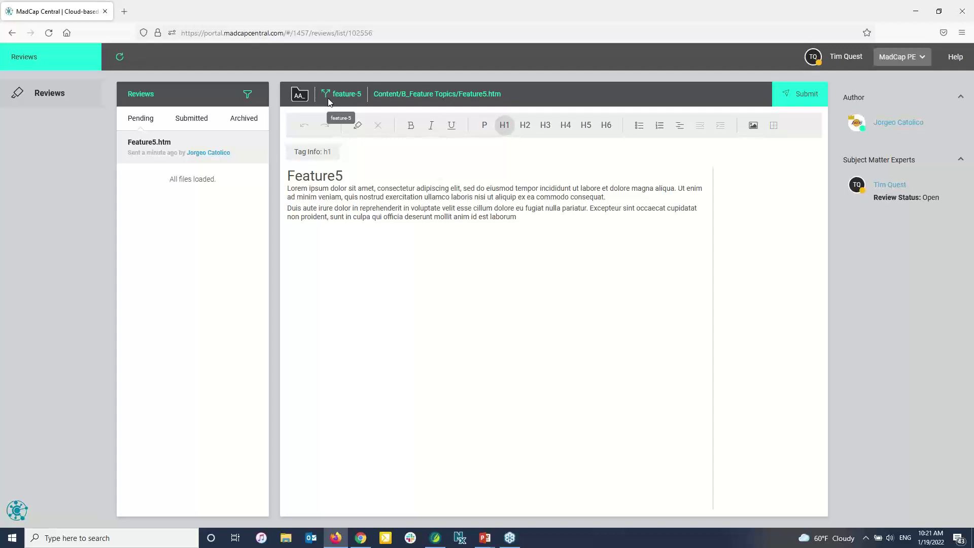
- Add the paragraphs "This is how you use Feature 5", "Step1", "Step2" and "Step3" at the topic's end and submit the review
left_click(558, 225)
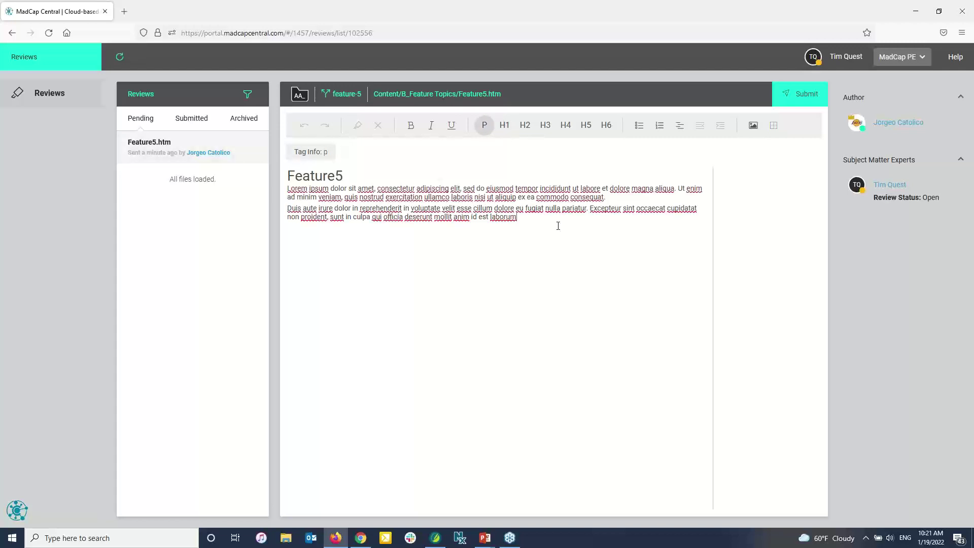
key("Return")
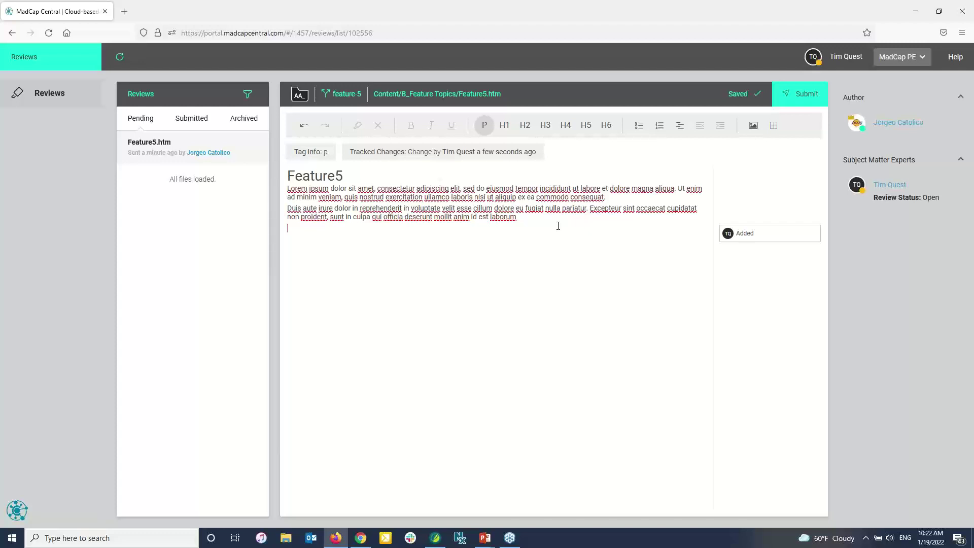
type("This is how you use F")
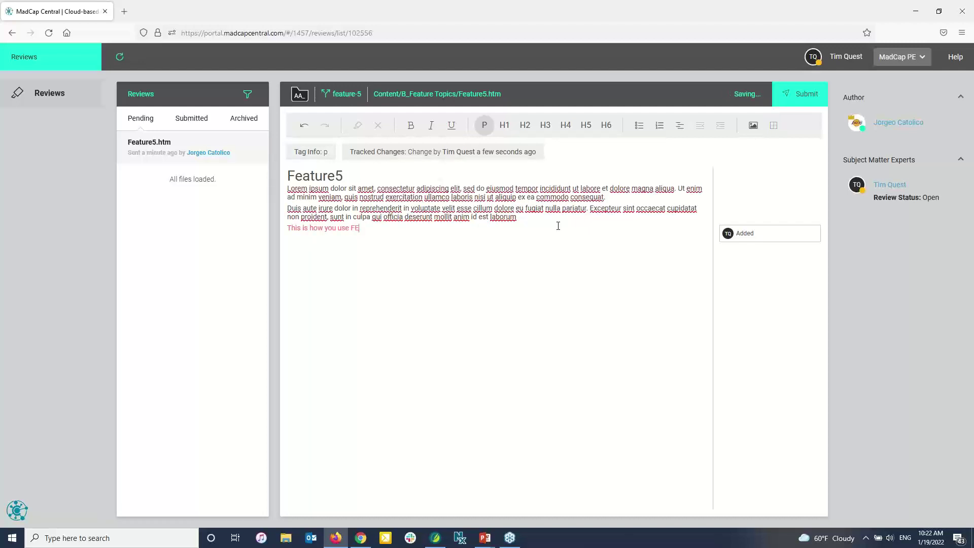
type("eature 5")
key("Return")
type("Step1")
key("Return")
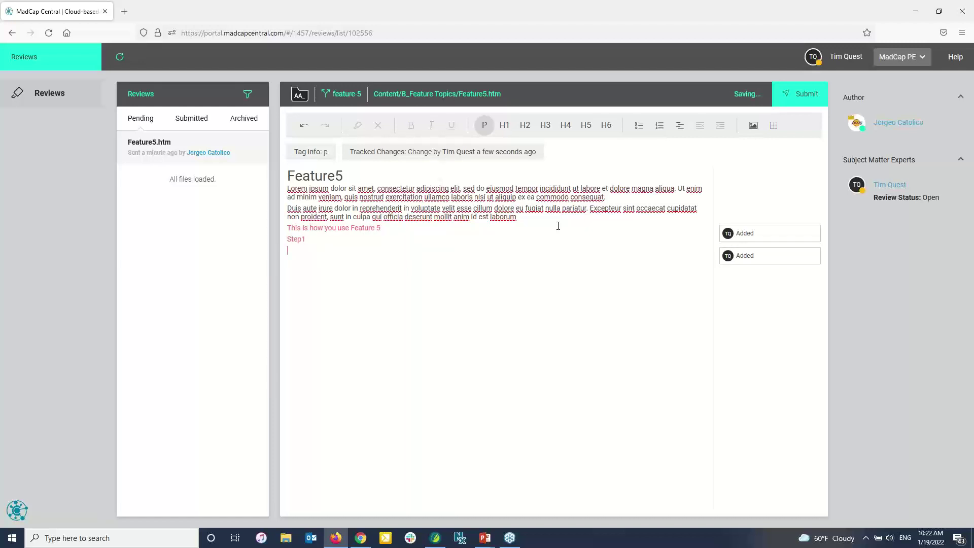
type("Step2")
key("Return")
type("Step3")
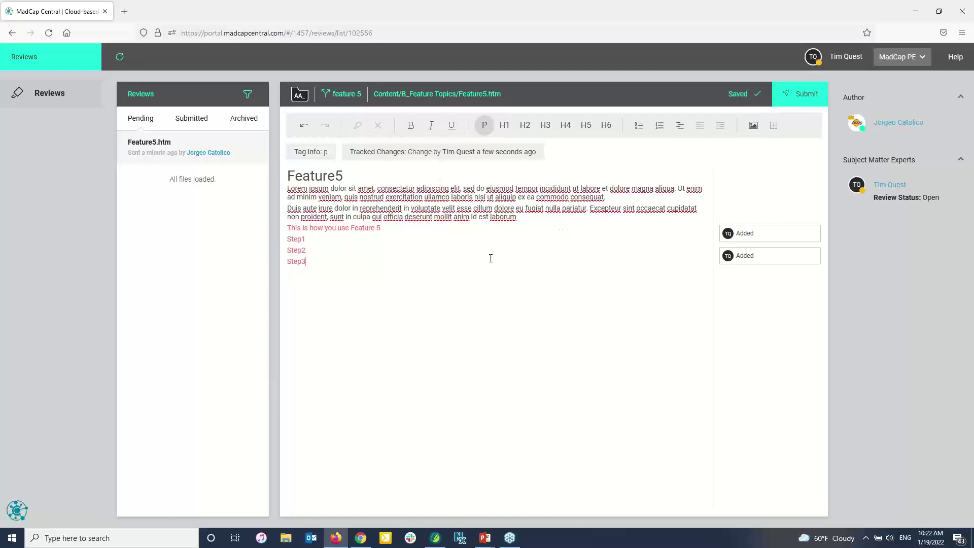
left_click(795, 98)
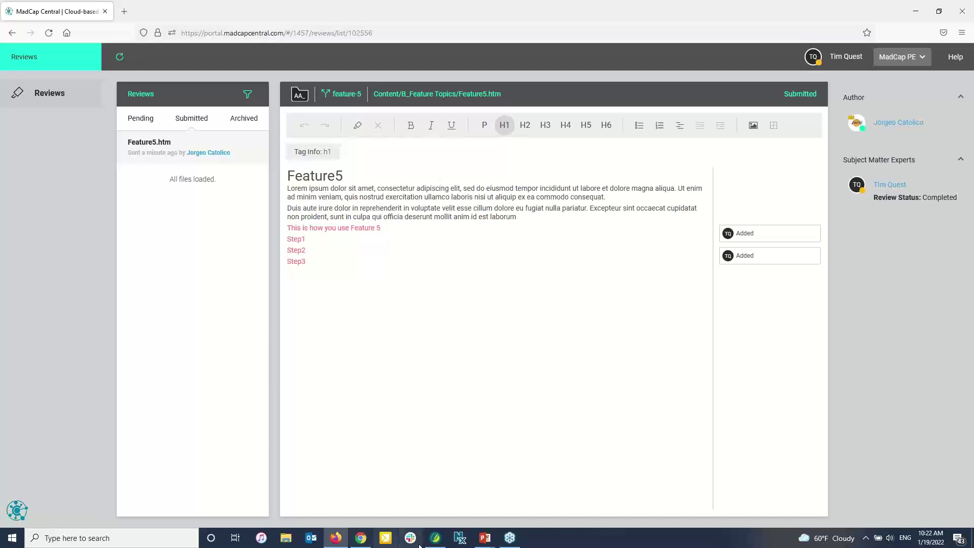
- Switch back to MadCap Flare, open the File Reviews inbox and refresh its list of reviewed files
left_click(435, 539)
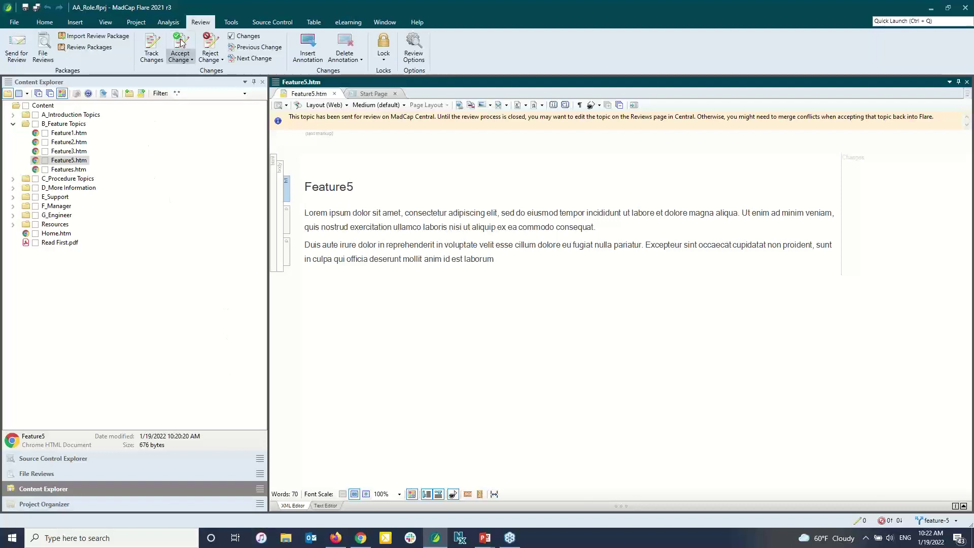
left_click(43, 48)
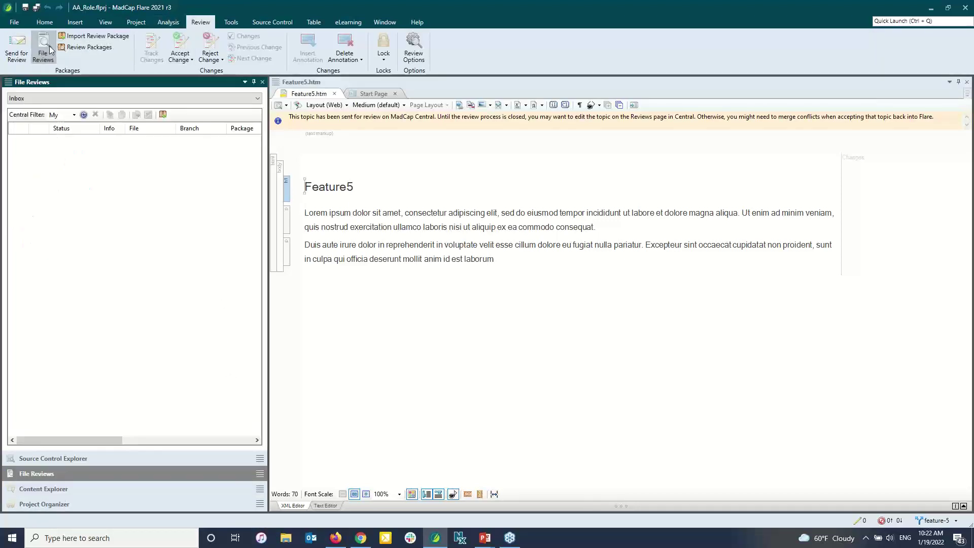
left_click(84, 116)
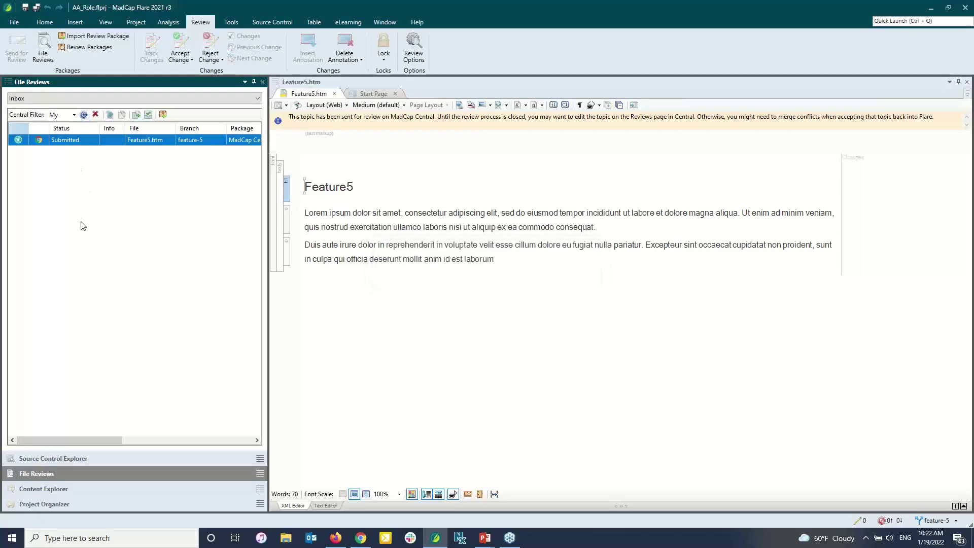
- Open the submitted review of Feature5.htm and accept the reviewer's added paragraphs
double_click(72, 147)
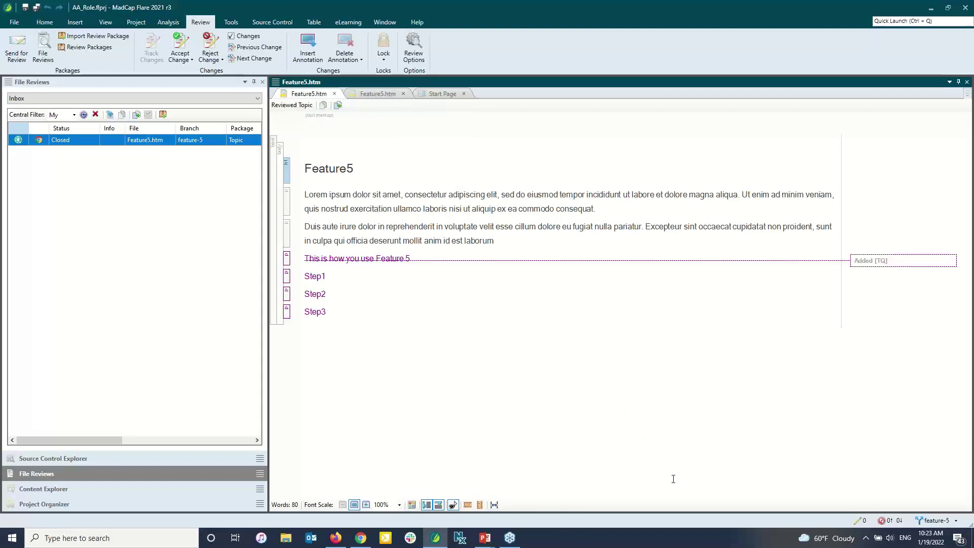
left_click(922, 520)
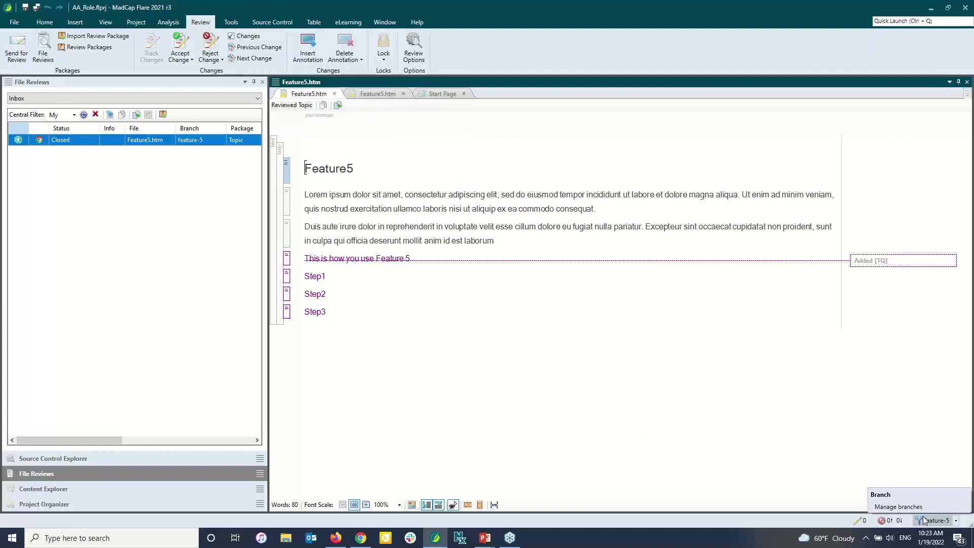
left_click(898, 320)
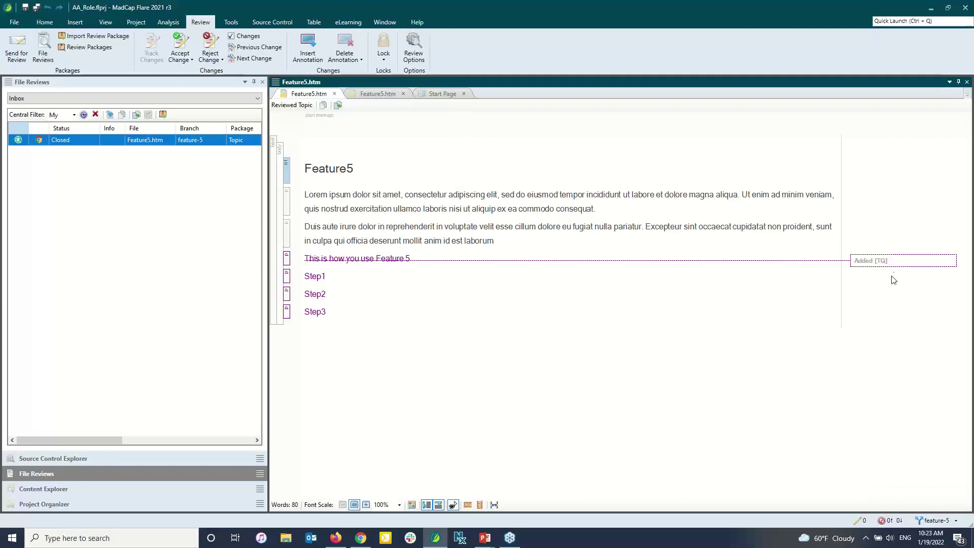
right_click(887, 260)
left_click(902, 267)
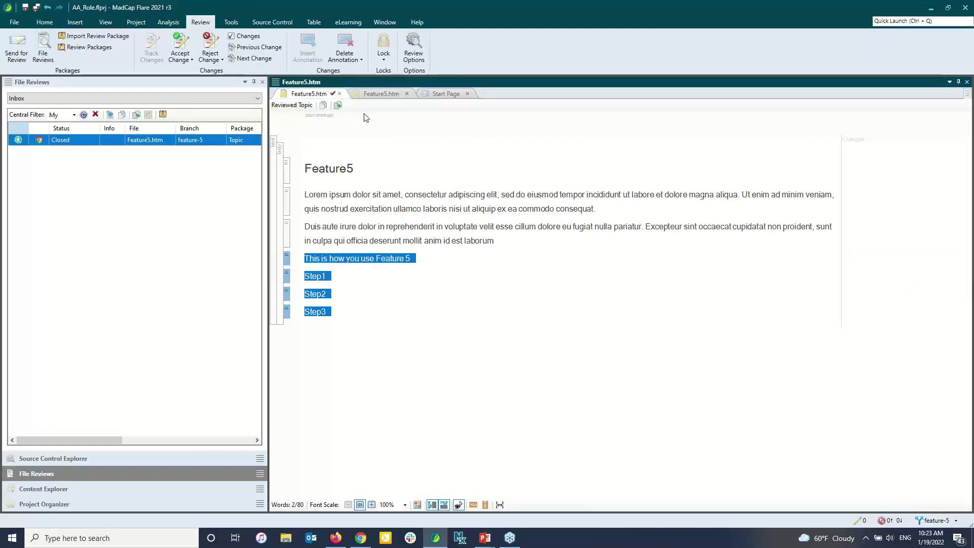
- Accept the reviewed topic back into the project and open Feature5.htm from the B_Feature Topics folder
left_click(338, 105)
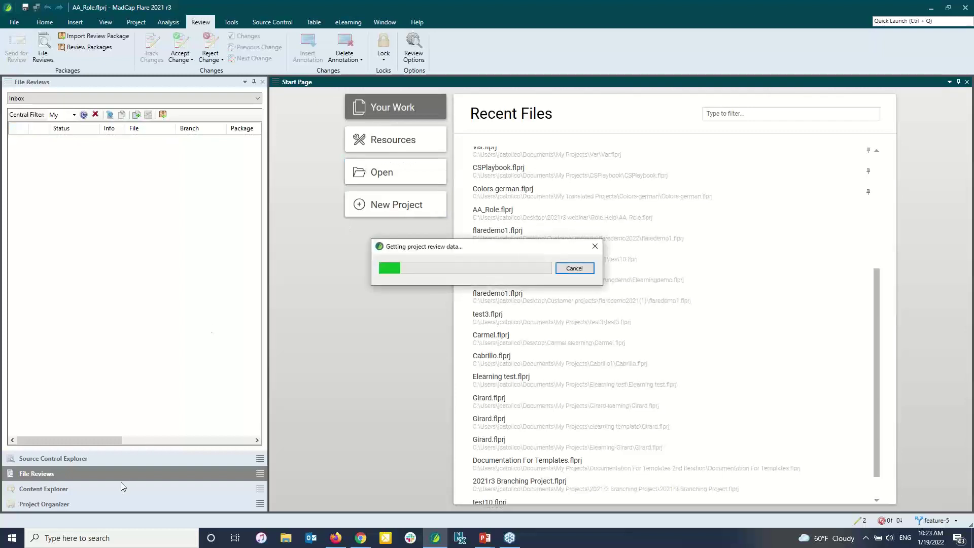
left_click(119, 487)
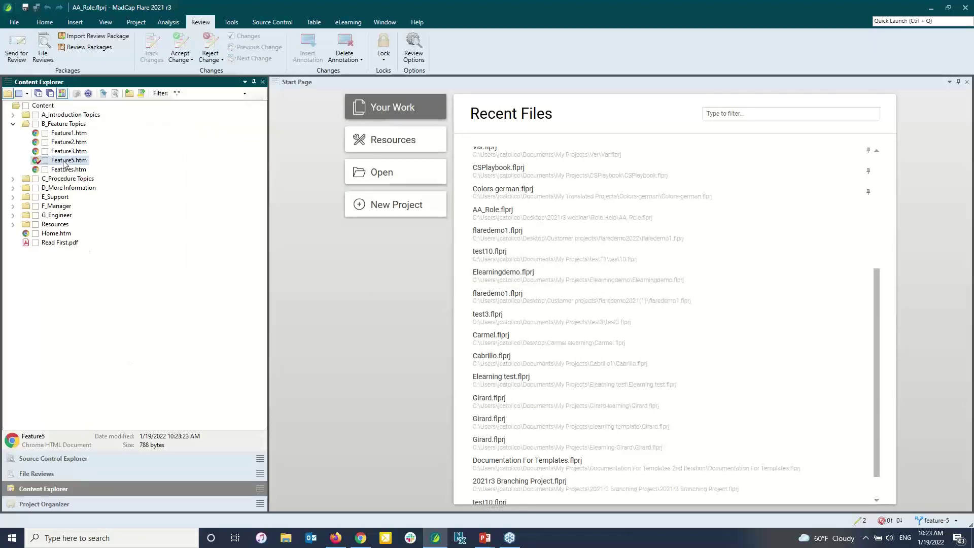
double_click(65, 161)
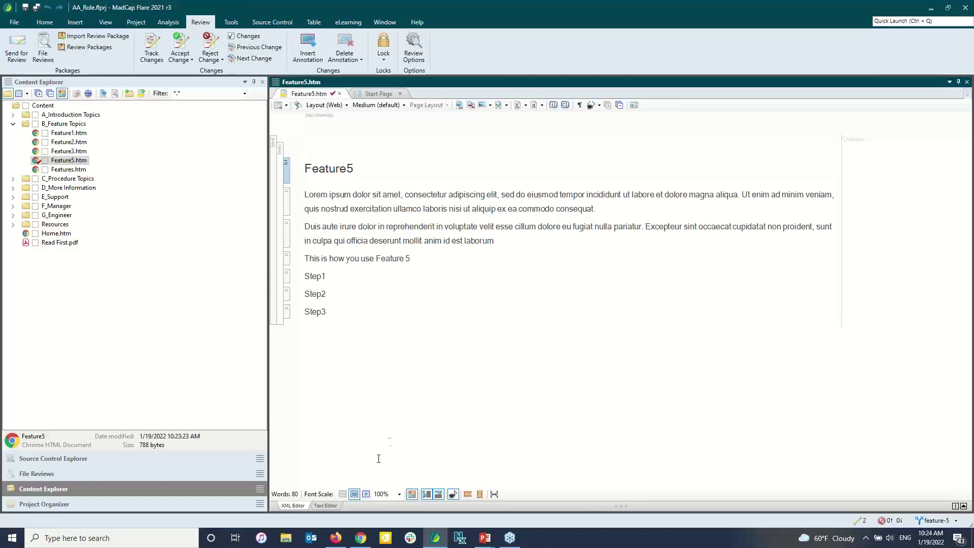
- Switch to MadCap Central in Chrome and show the project's builds sorted by target
left_click(361, 541)
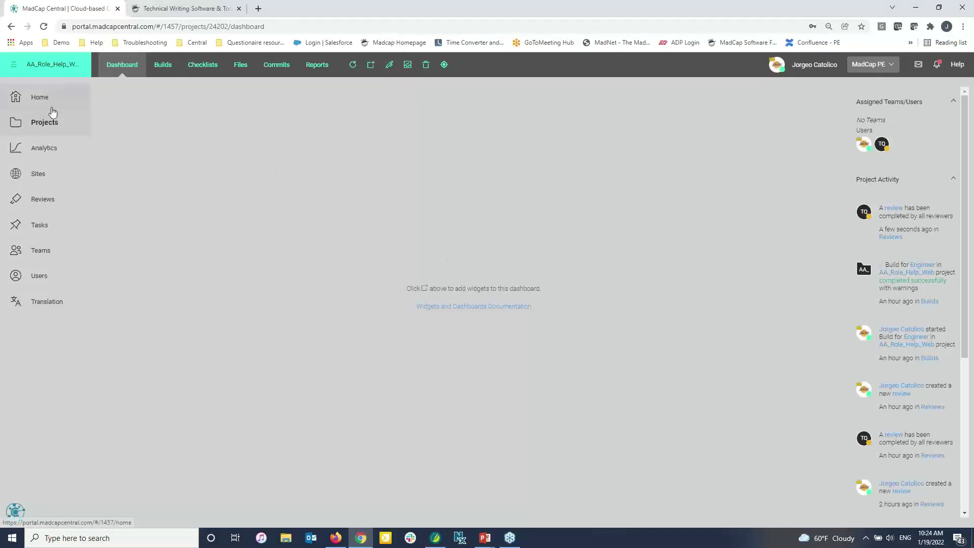
left_click(167, 74)
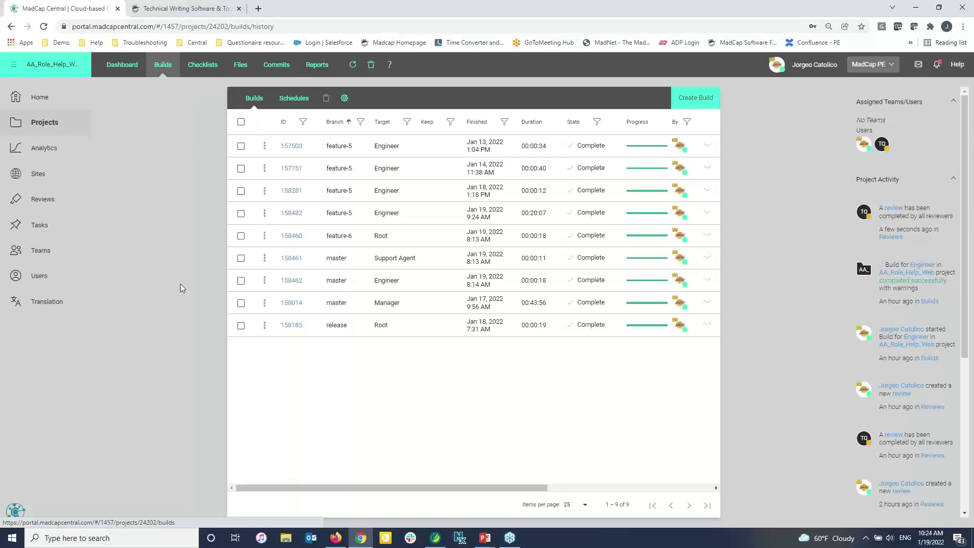
left_click(382, 122)
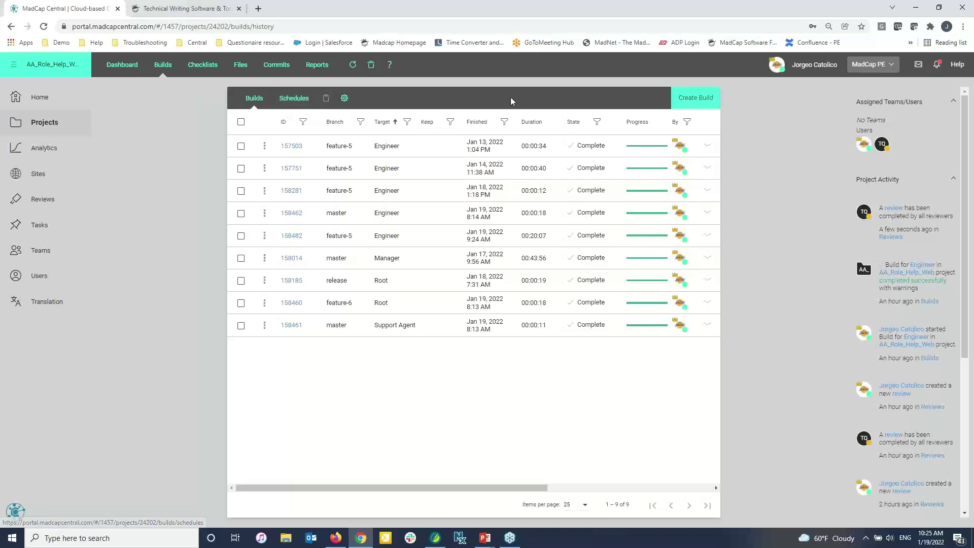
- Create a new build of the Engineer target from the feature-5 branch
left_click(686, 97)
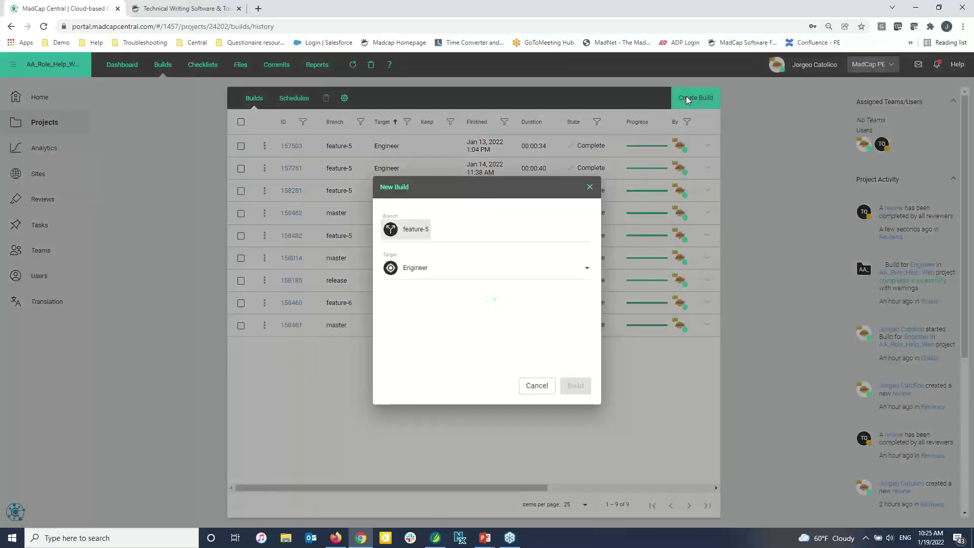
left_click(416, 234)
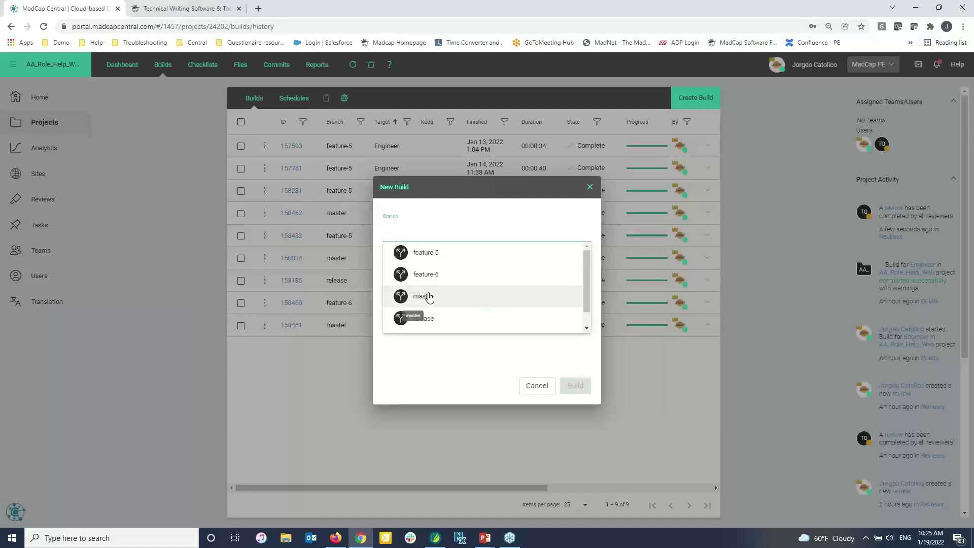
left_click(431, 259)
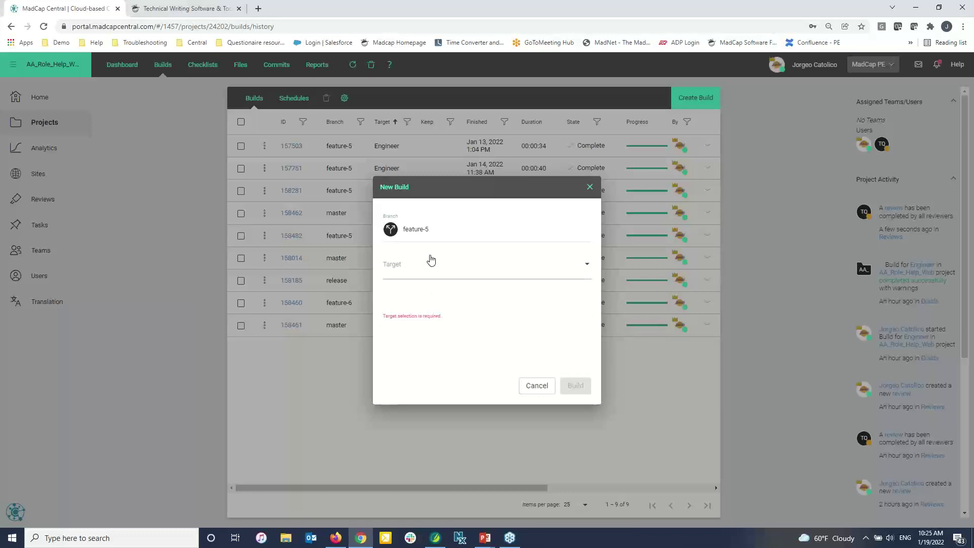
left_click(429, 277)
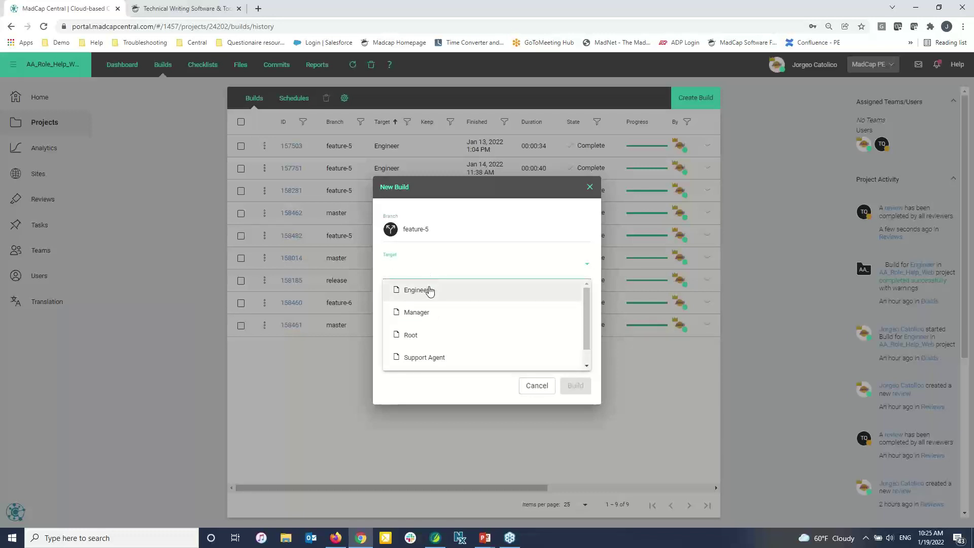
left_click(429, 289)
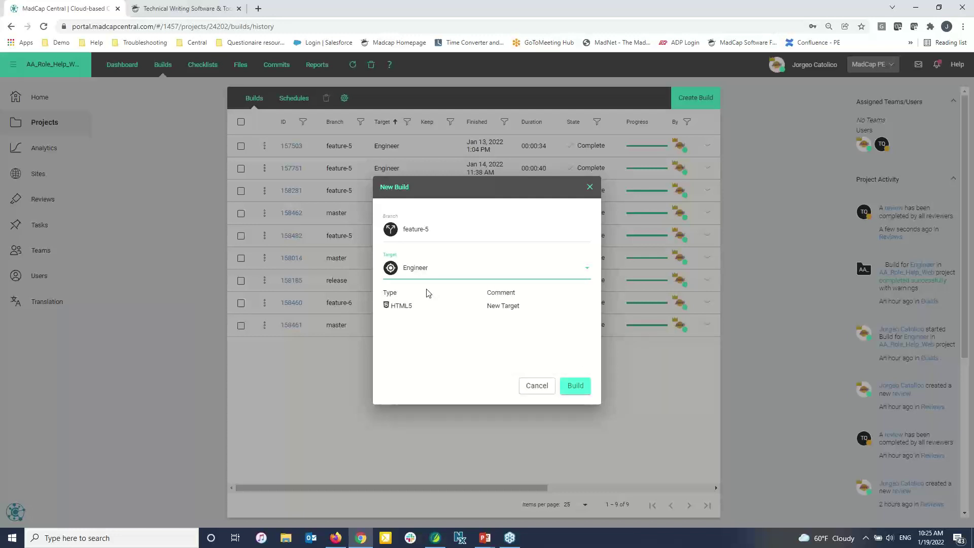
left_click(575, 388)
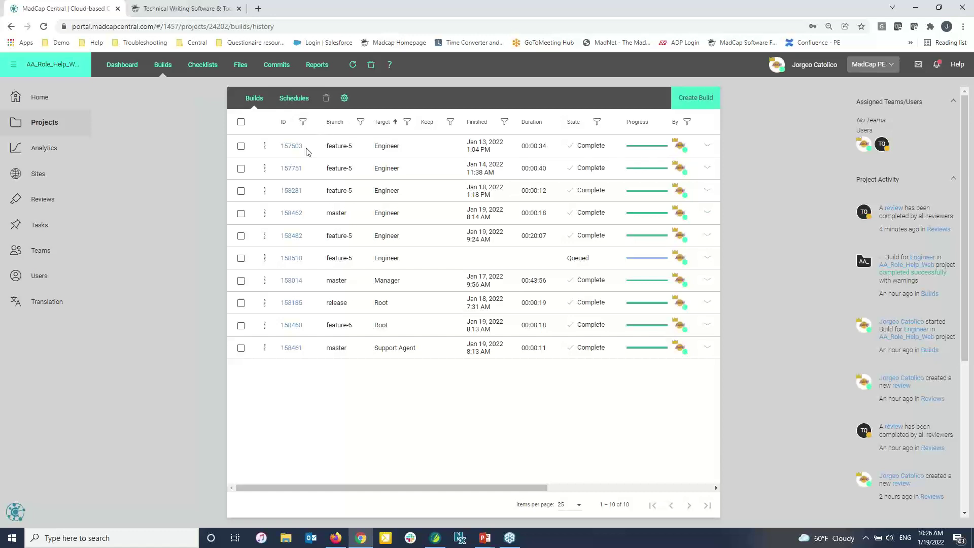
- Examine the profile of build 157503 and the column options of the builds list, closing both without changes
left_click(265, 149)
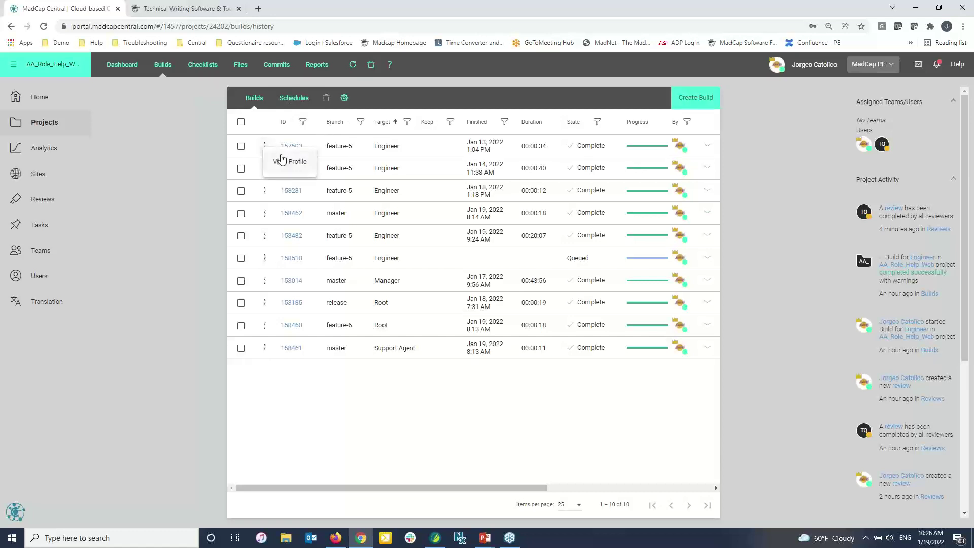
left_click(283, 160)
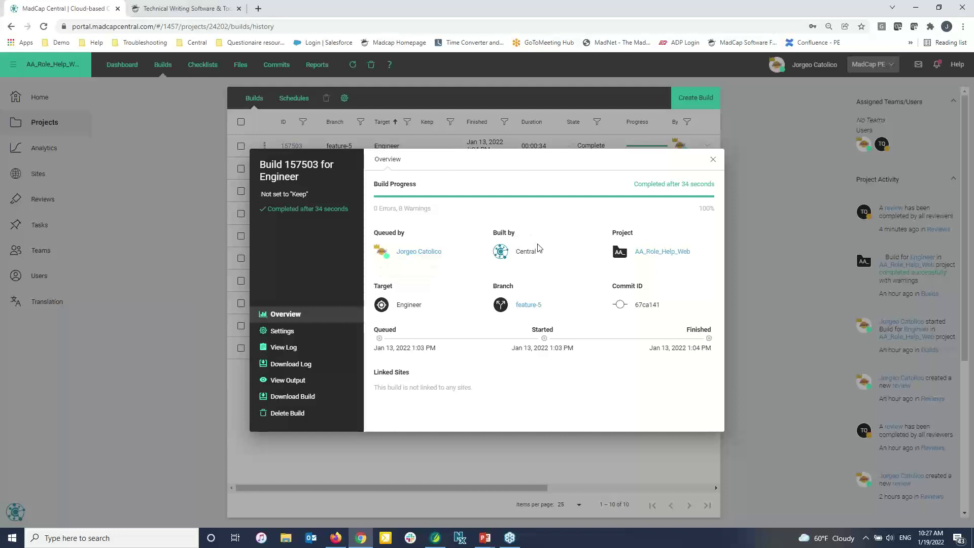
left_click(193, 241)
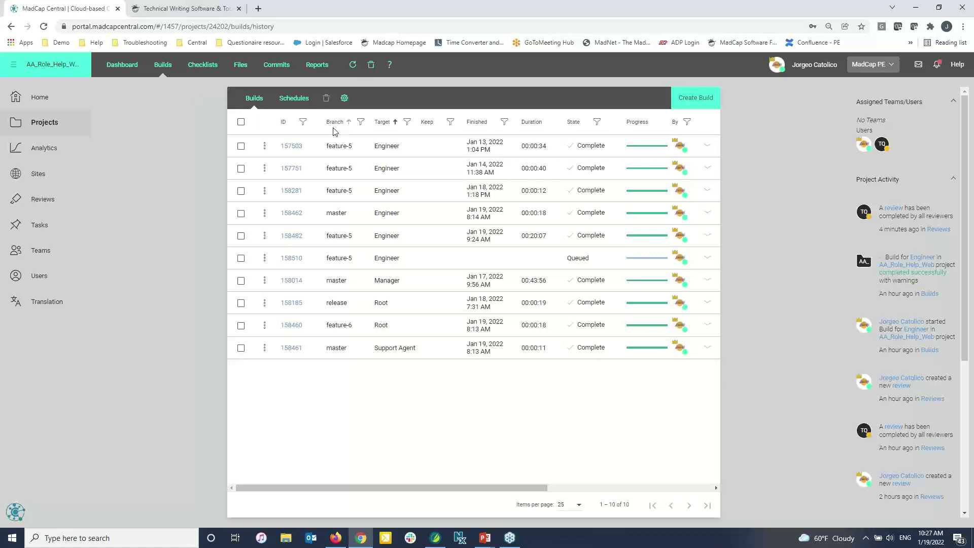
left_click(344, 102)
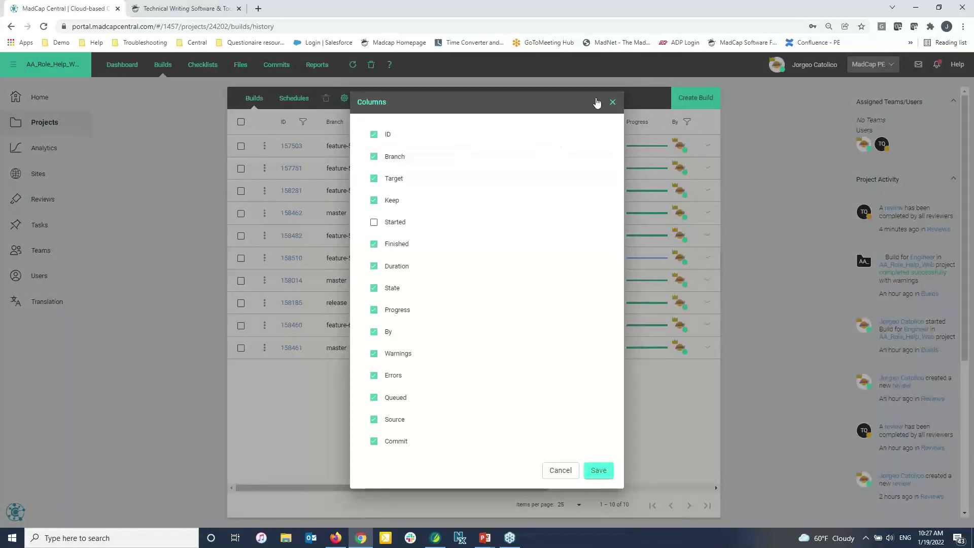
left_click(614, 102)
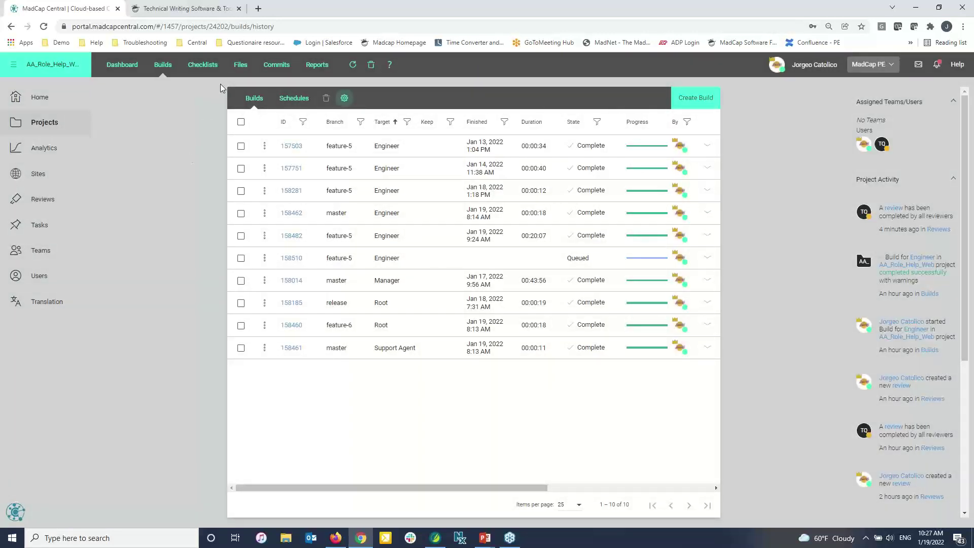
- Examine the project's Files and Commits pages and their branch choices, and return to the builds list
left_click(239, 75)
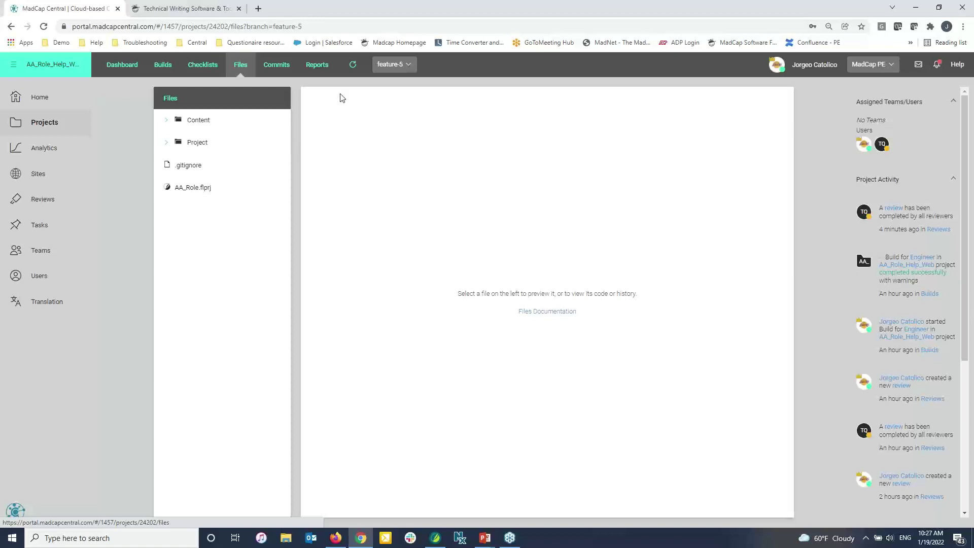
left_click(386, 64)
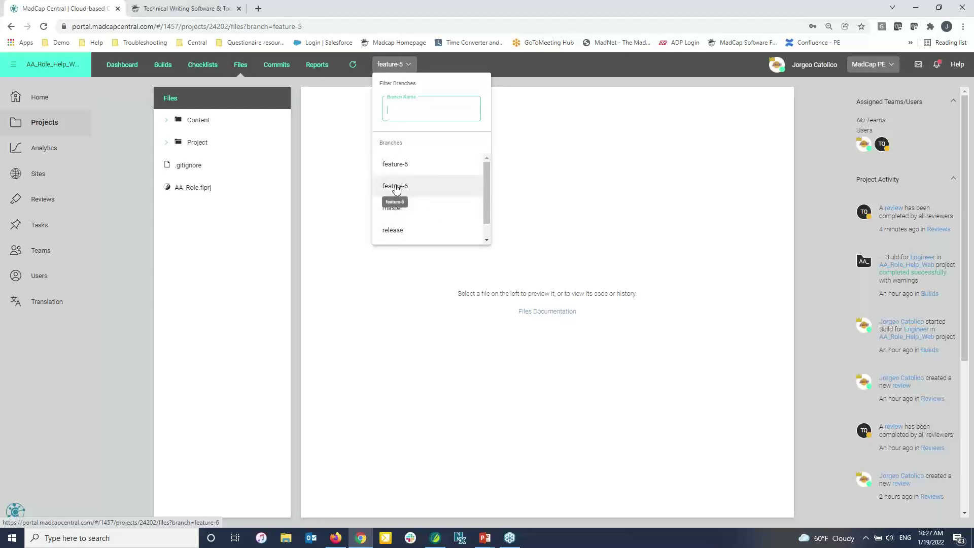
left_click(330, 161)
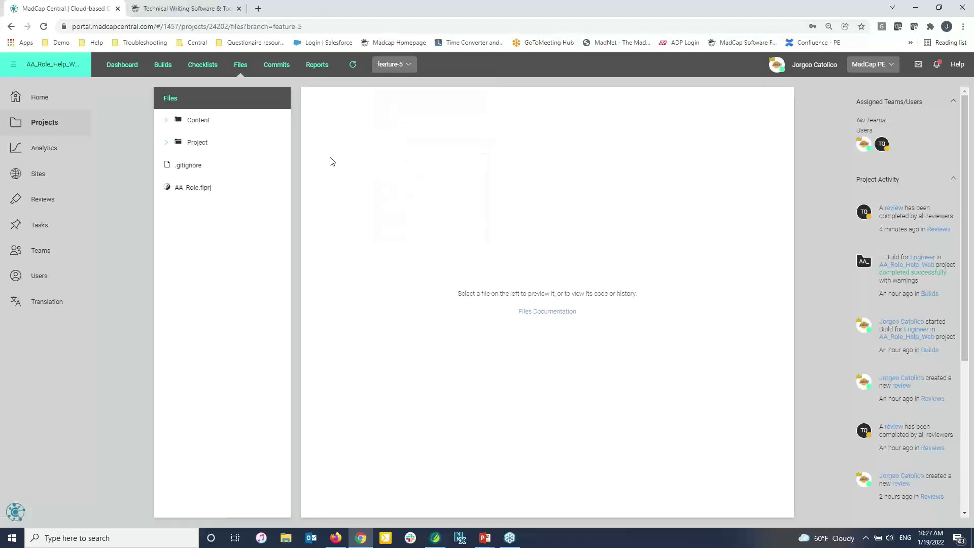
left_click(272, 73)
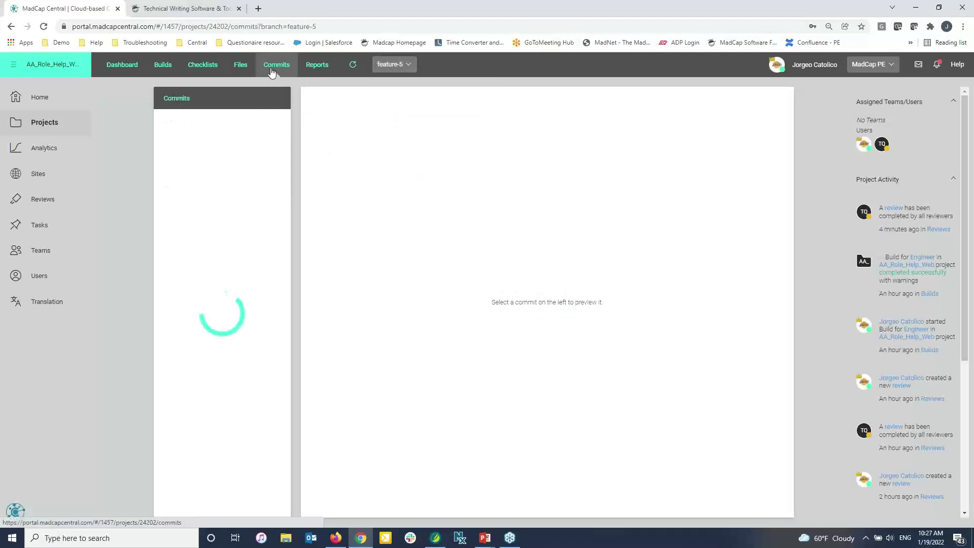
left_click(382, 70)
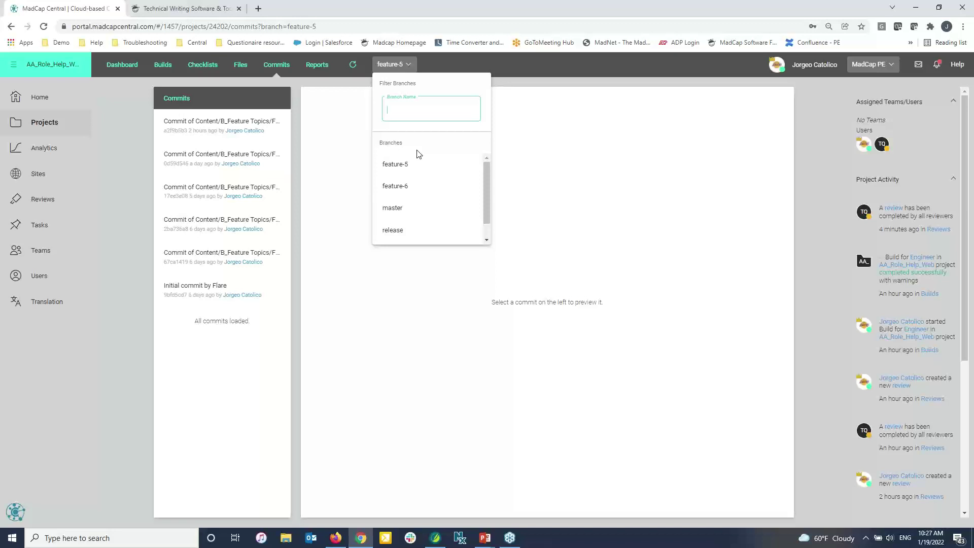
left_click(542, 143)
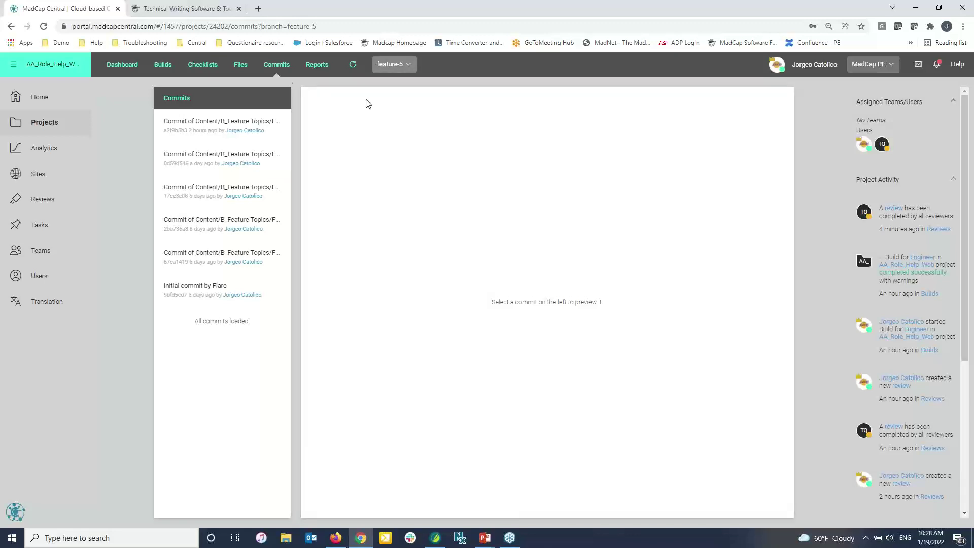
left_click(164, 74)
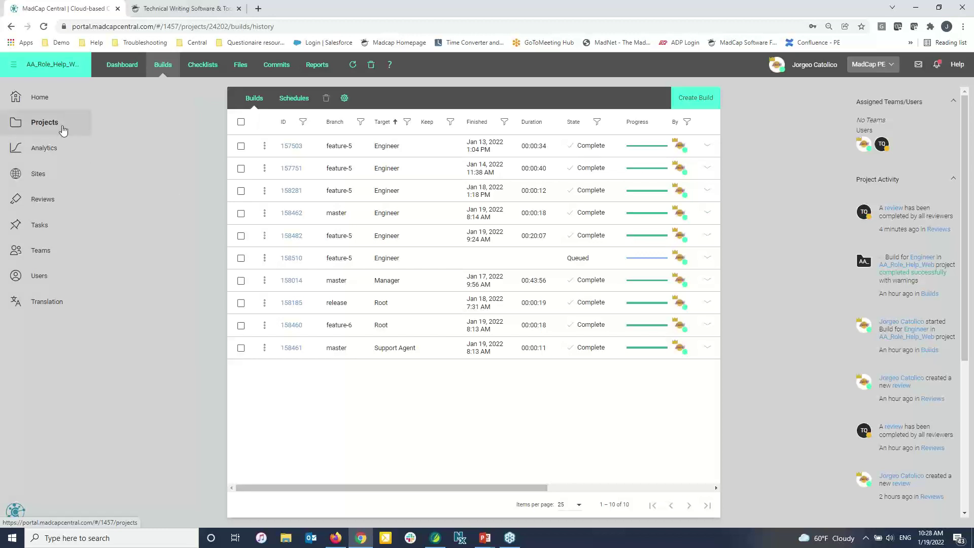
- Start a new site named "A_feature 5 site" with the vanity "feature5"
left_click(61, 172)
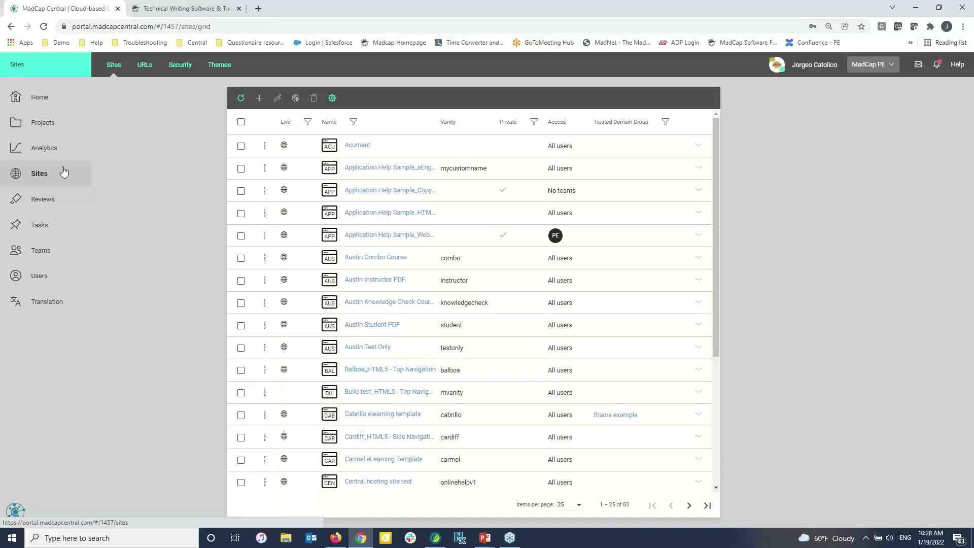
left_click(258, 98)
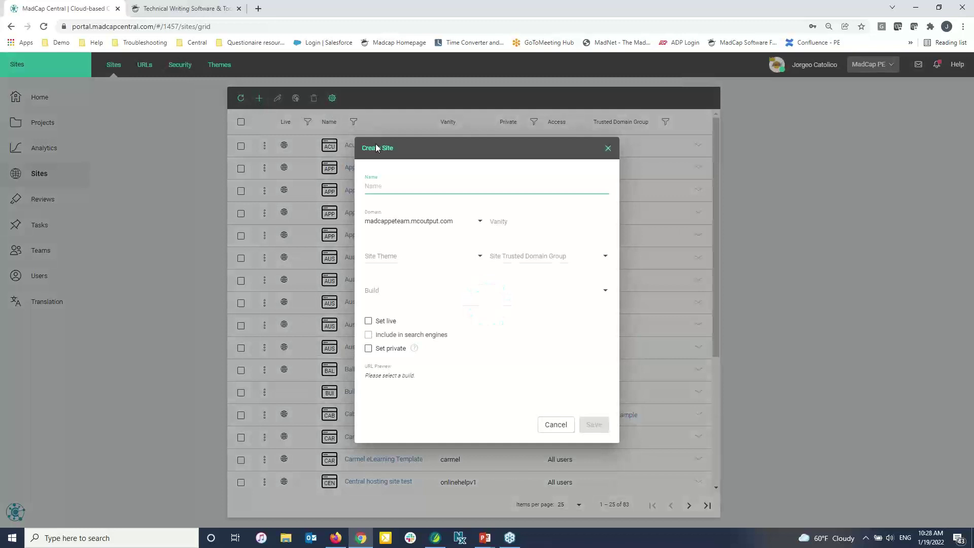
type("A_fe")
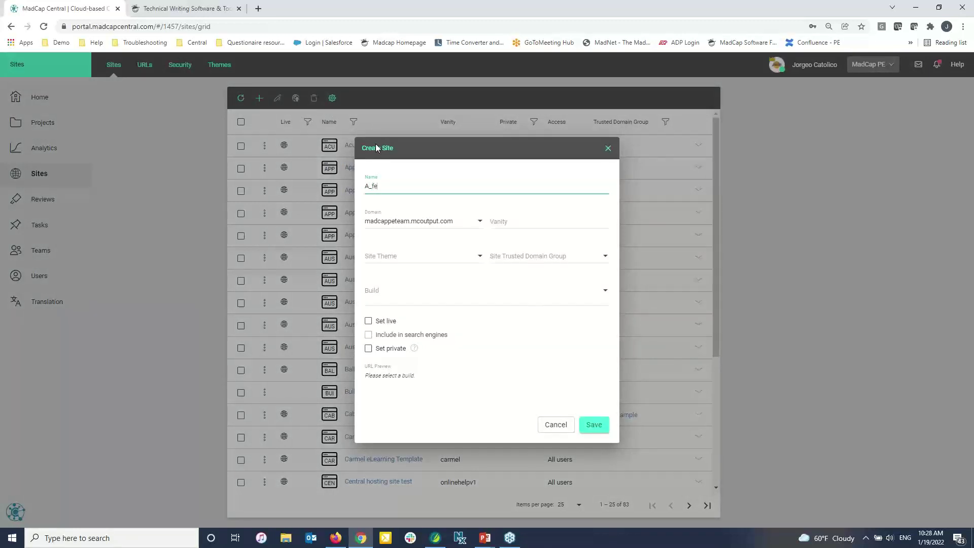
type("ature 5 site")
left_click(531, 220)
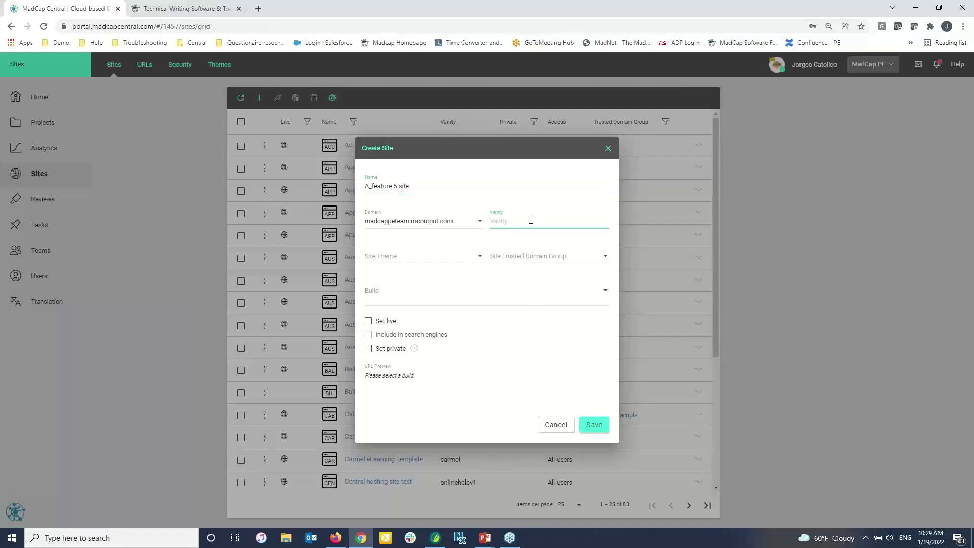
type("feature5")
- Assign the latest build of the AA_Role_Help_Web project's Engineer target from the feature-5 branch to the new site
left_click(606, 293)
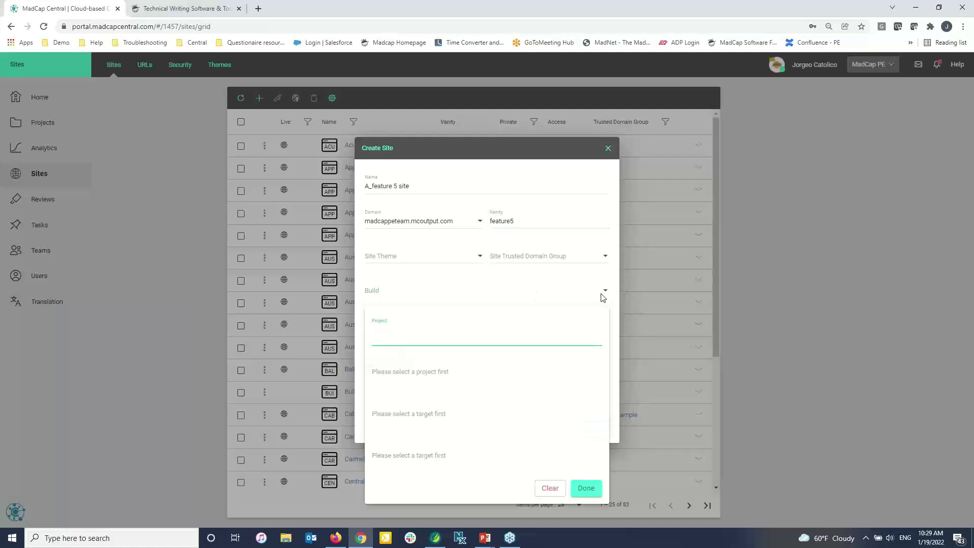
left_click(427, 343)
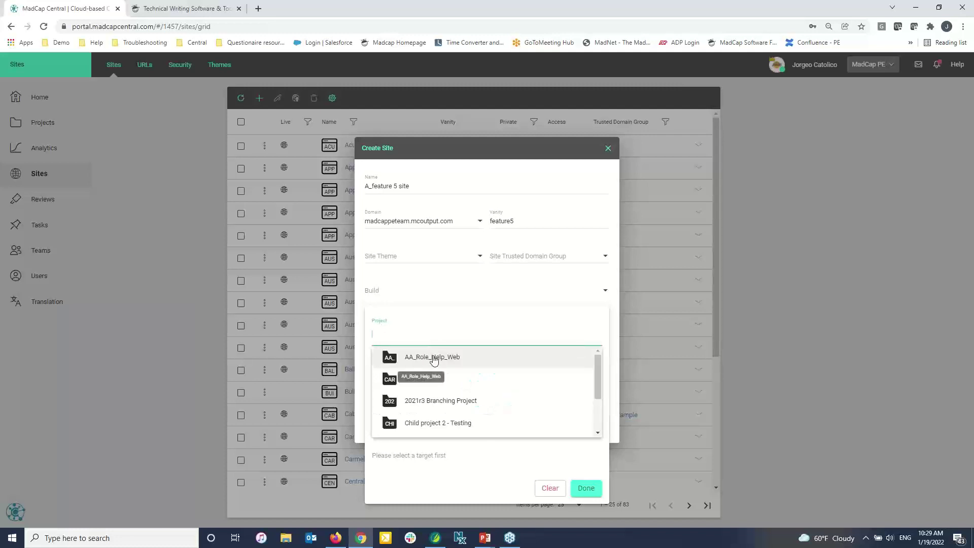
left_click(432, 361)
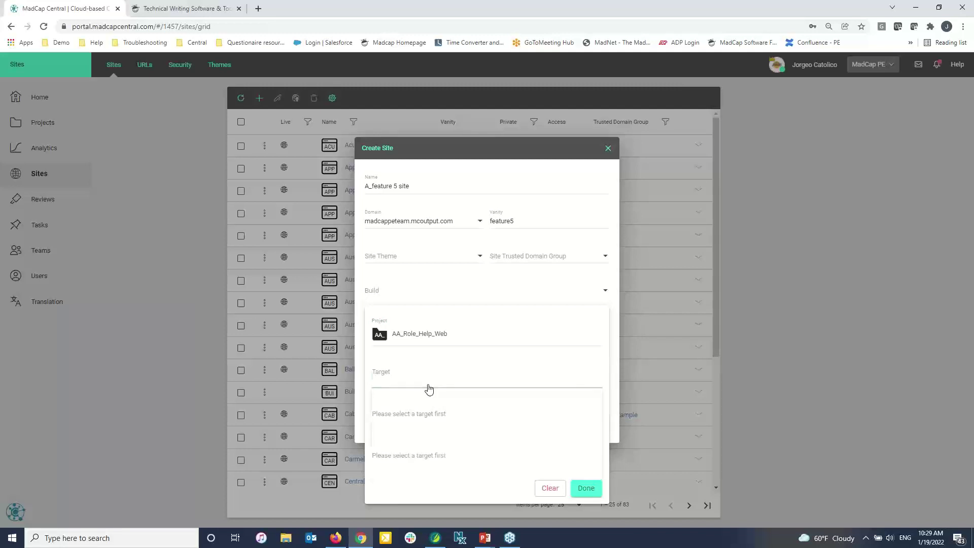
left_click(429, 389)
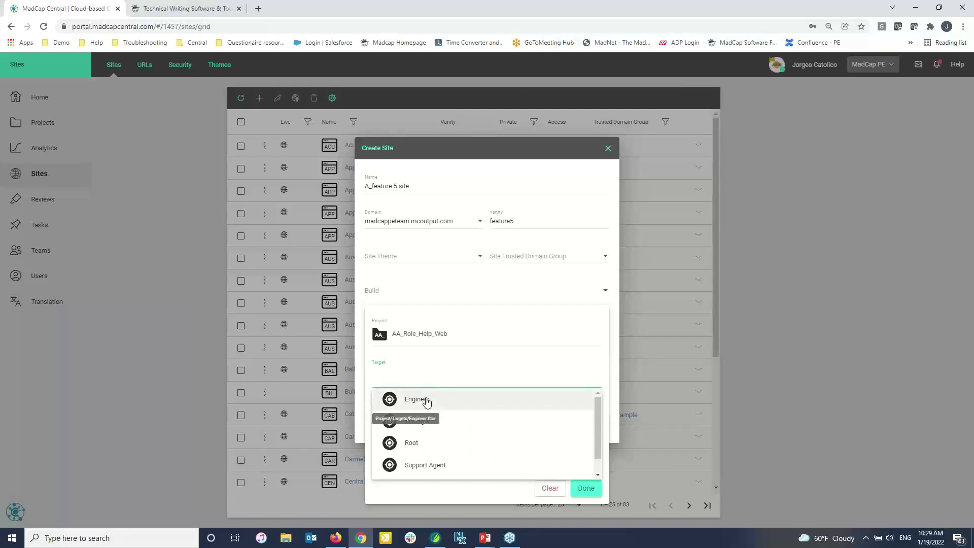
left_click(426, 402)
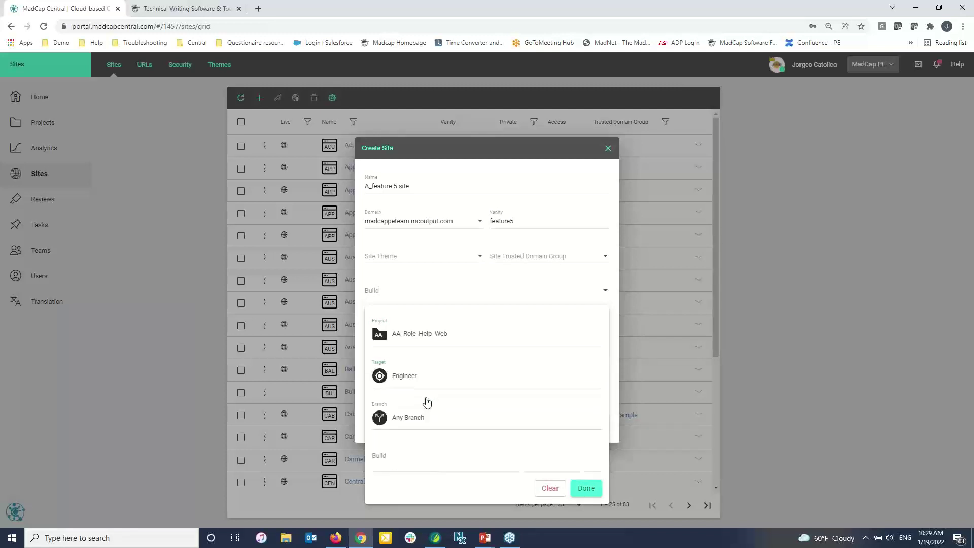
left_click(449, 419)
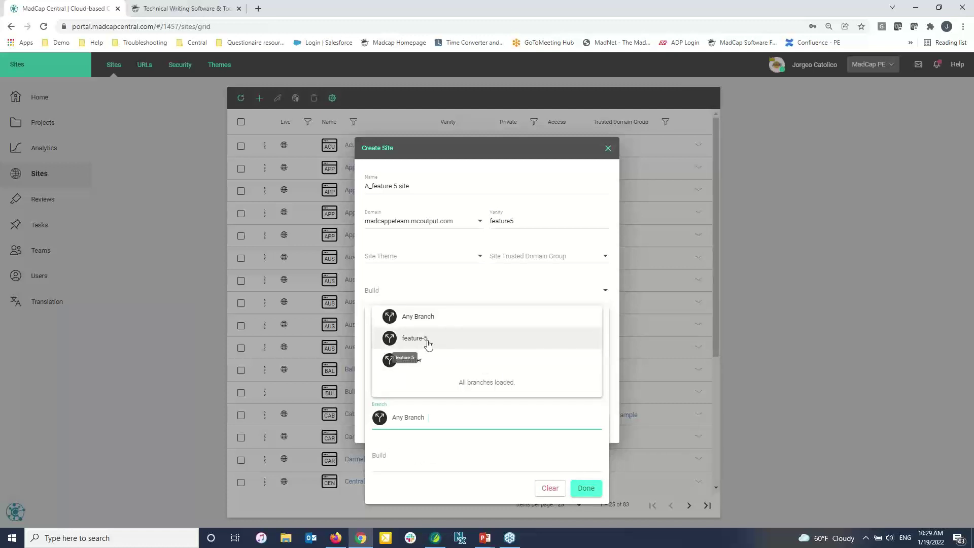
left_click(428, 343)
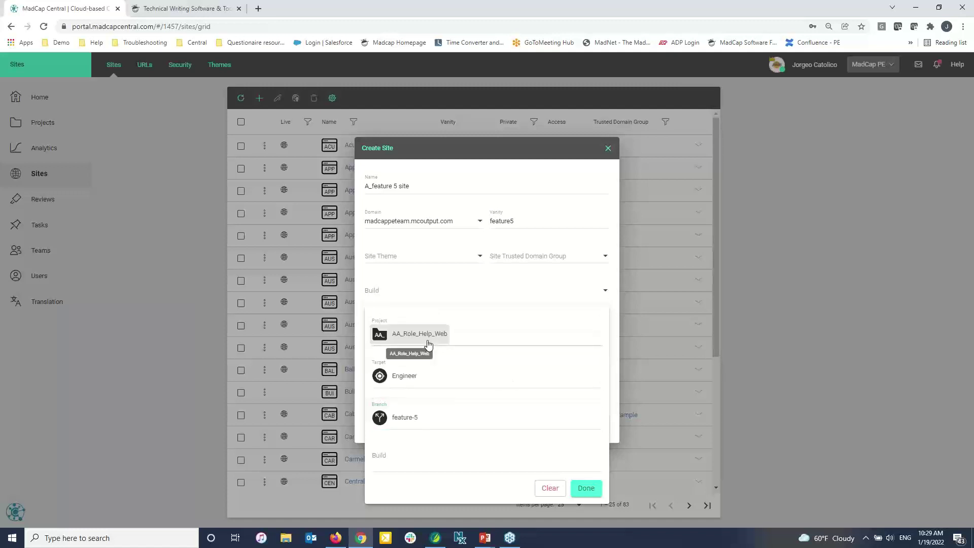
left_click(447, 471)
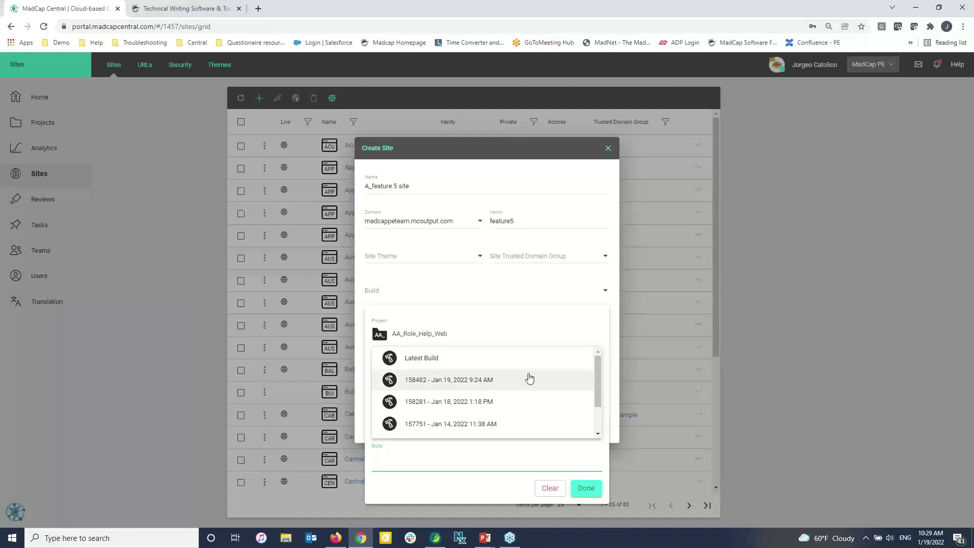
scroll(529, 379, "down", 1)
scroll(529, 379, "up", 1)
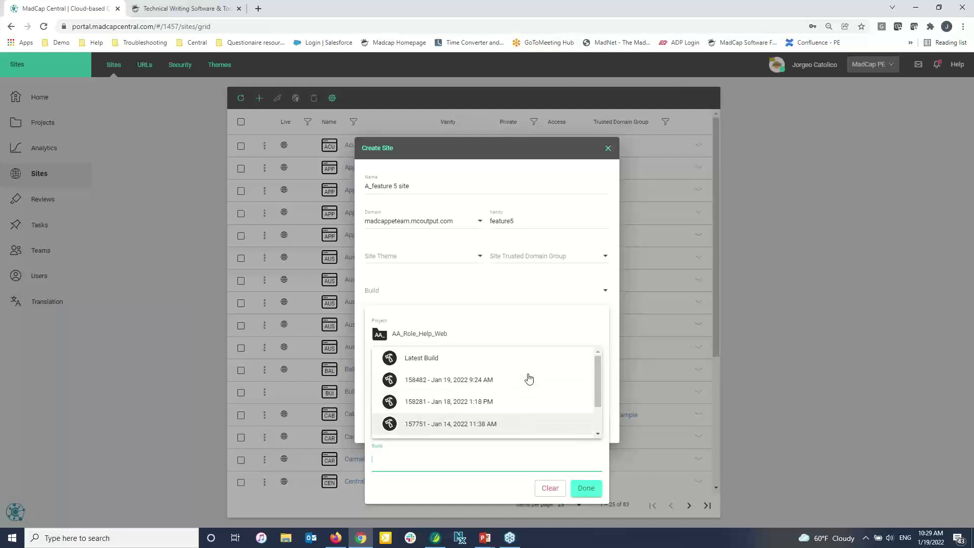
left_click(485, 365)
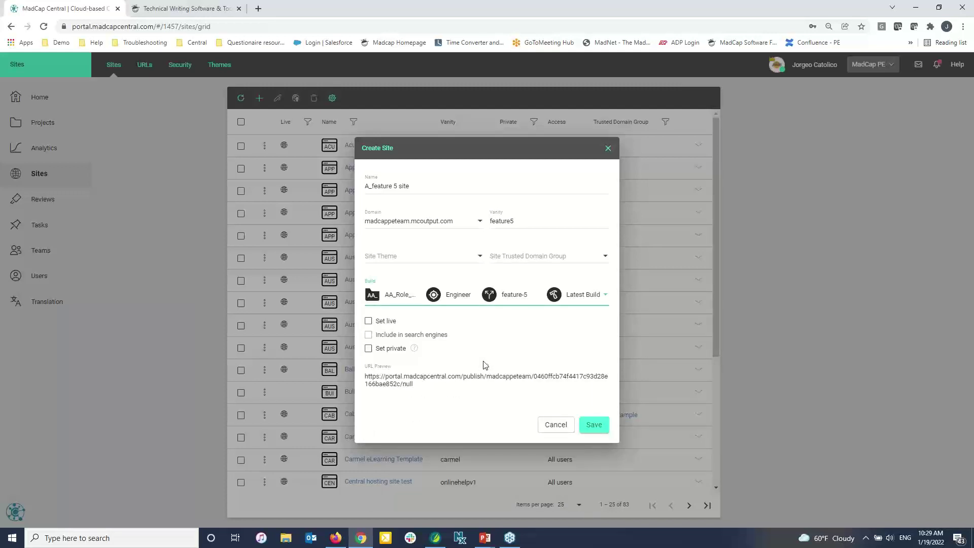
- Set the new site live and private, save it, and close its profile
left_click(369, 322)
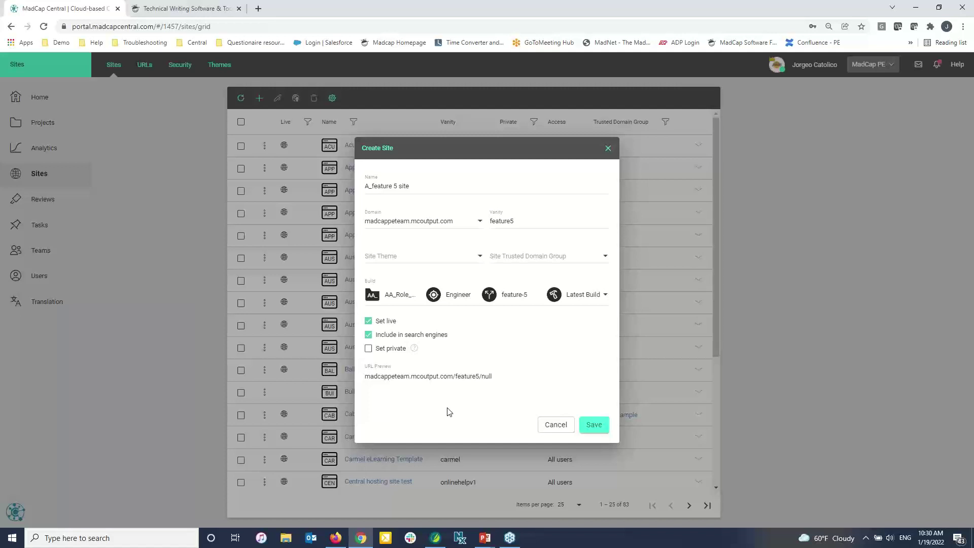
left_click(369, 349)
left_click(590, 426)
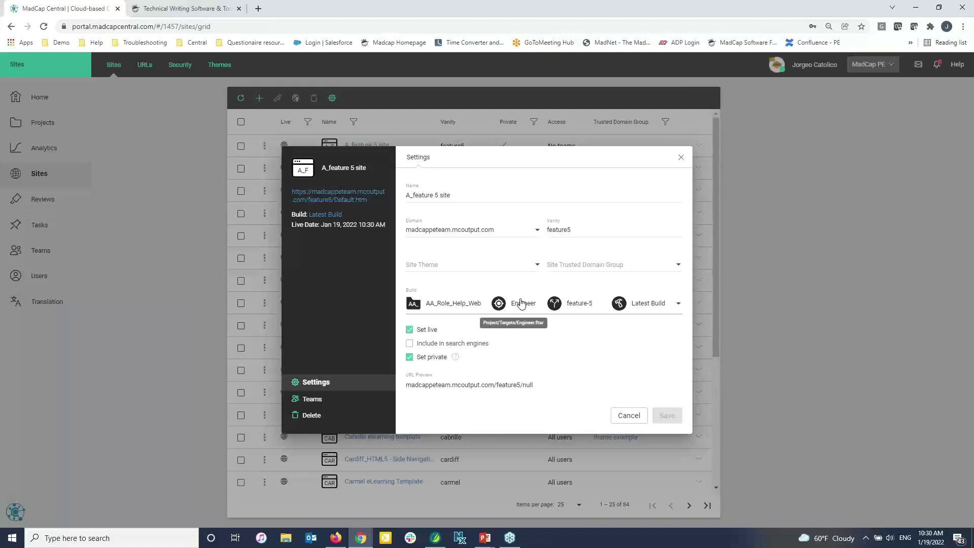
left_click(162, 230)
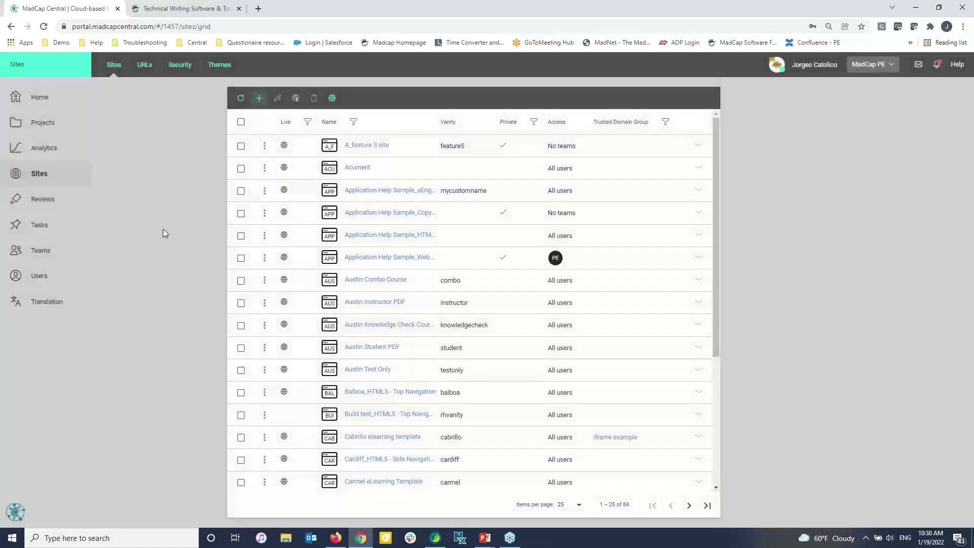
- Examine the settings and team assignments of "A_feature 5 site", closing its profile without changes
left_click(356, 146)
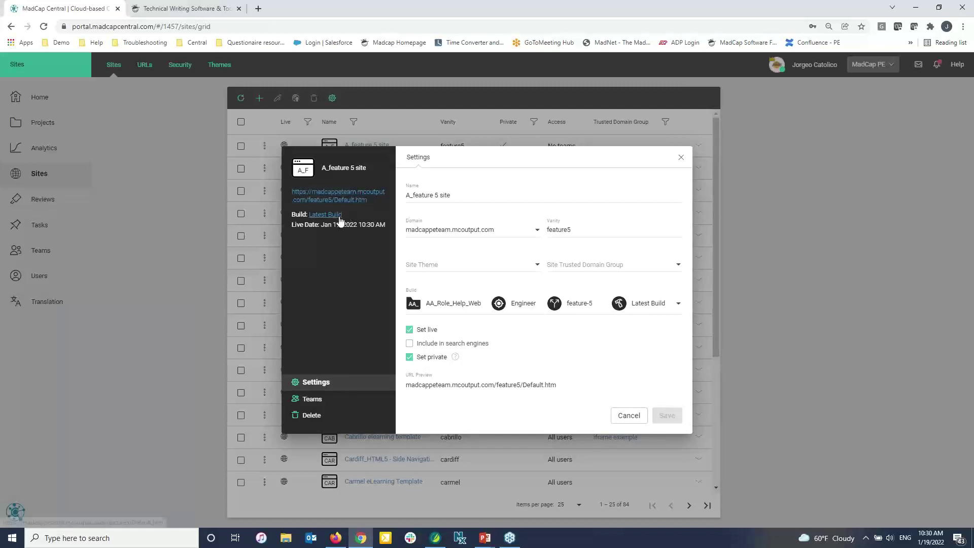
mouse_move(339, 220)
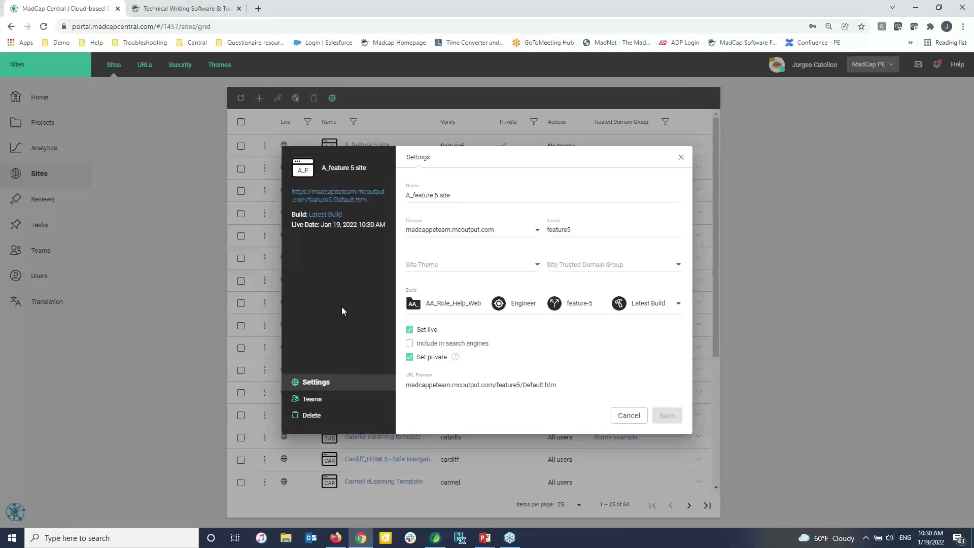
left_click(322, 400)
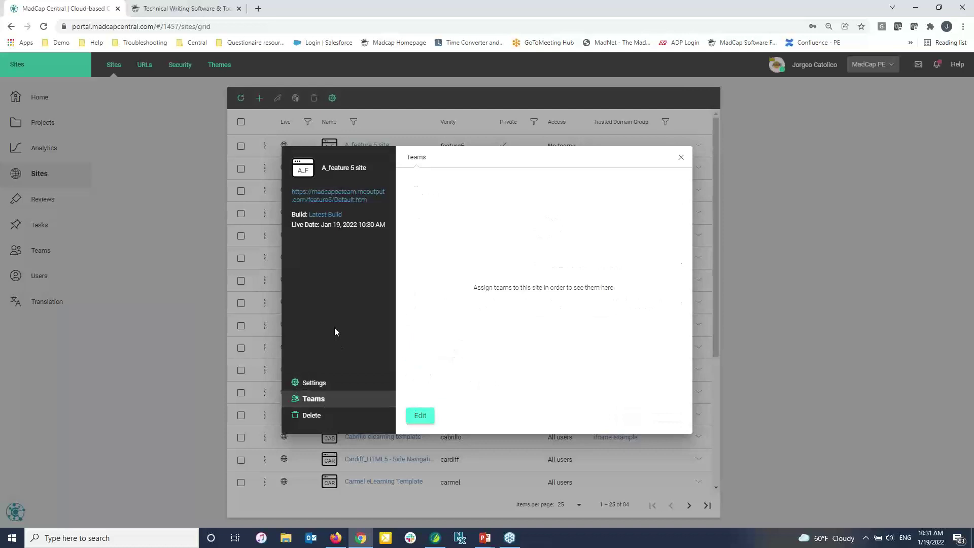
left_click(339, 391)
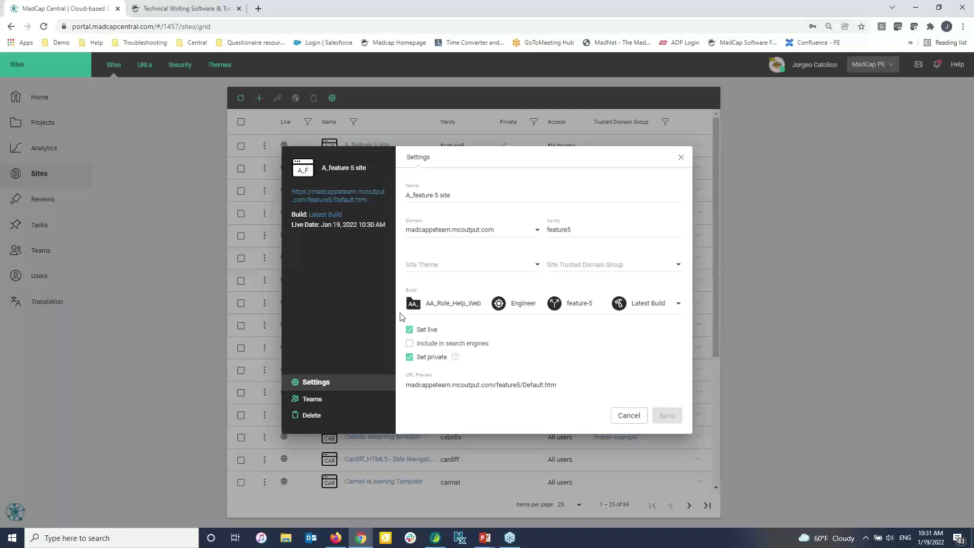
left_click(787, 339)
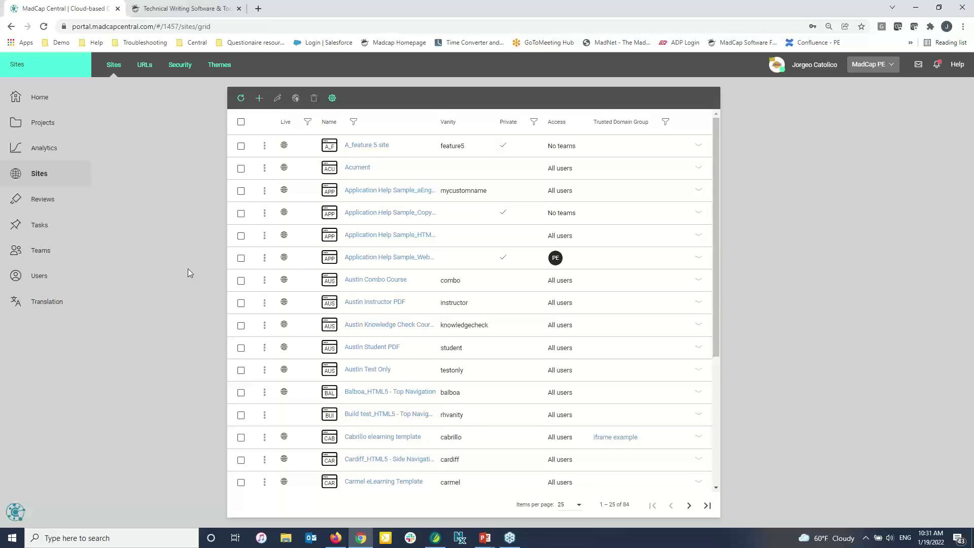
- Examine the pending reviews and the filter options available for the reviews list
left_click(67, 208)
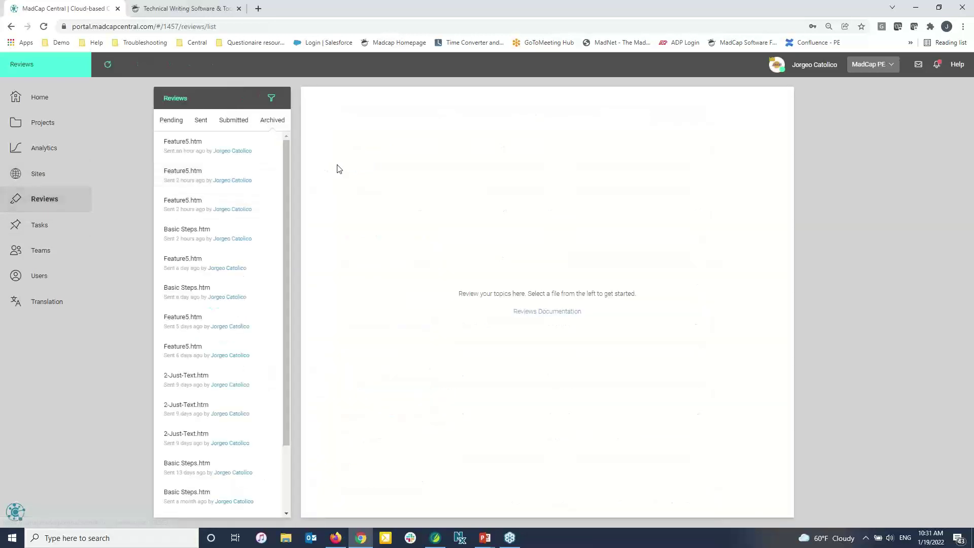
left_click(177, 122)
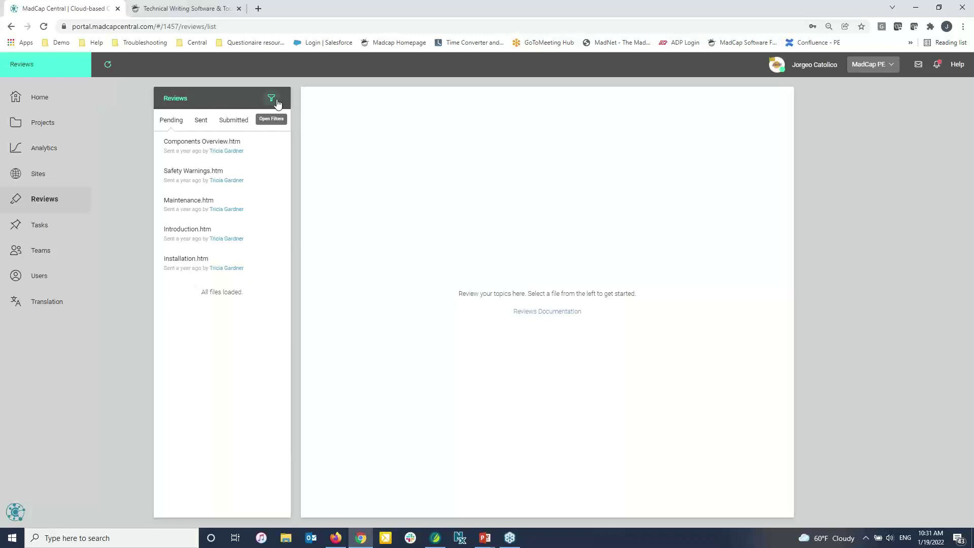
left_click(272, 98)
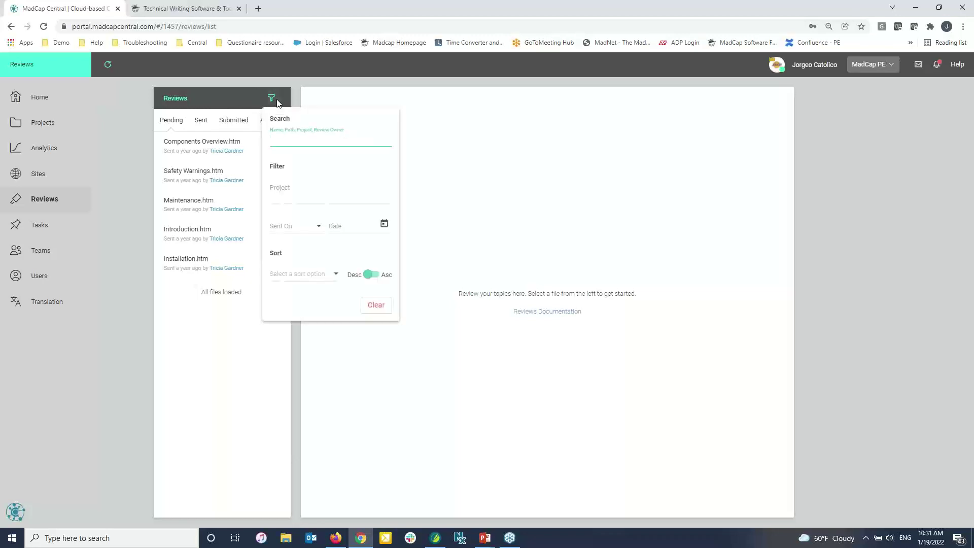
left_click(137, 174)
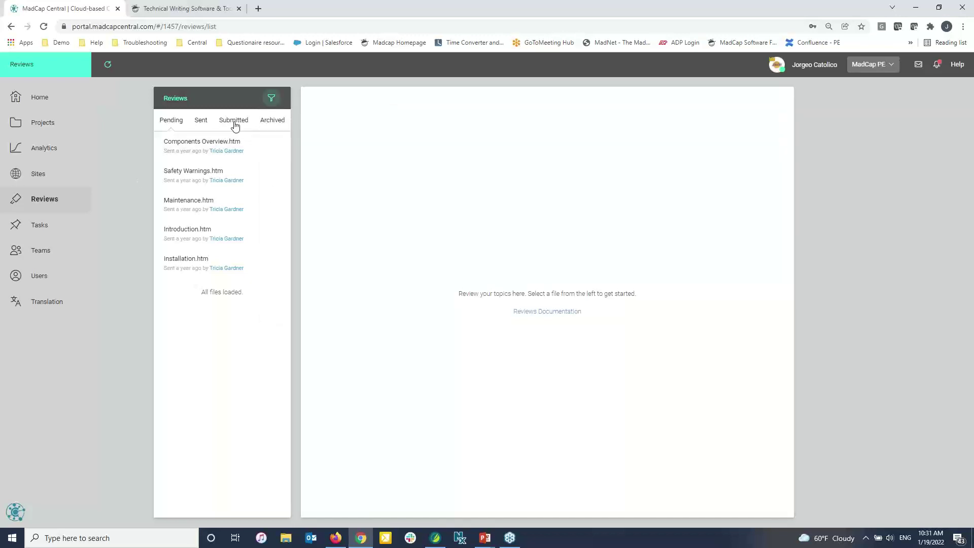
- Filter the archived reviews with the search text "basic steps" and look through the matching files
left_click(265, 122)
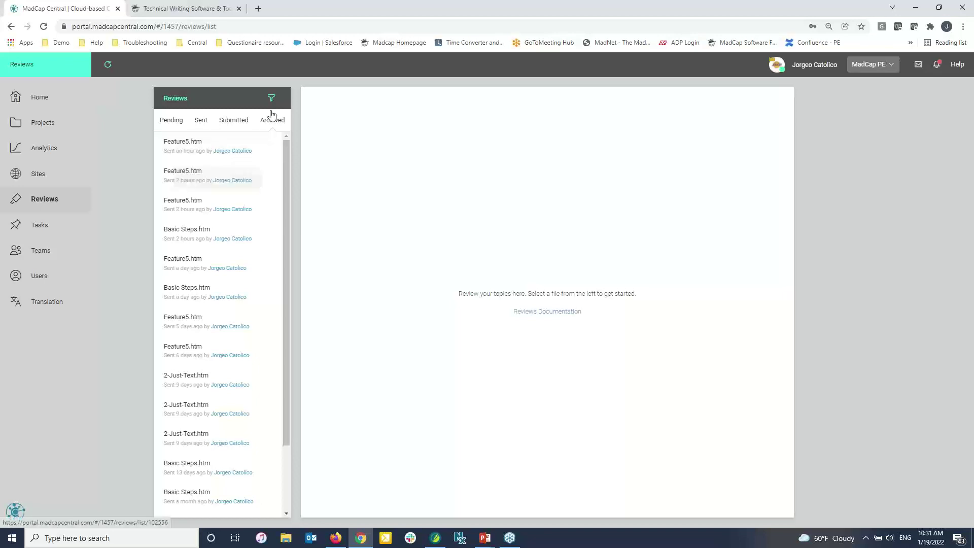
left_click(272, 100)
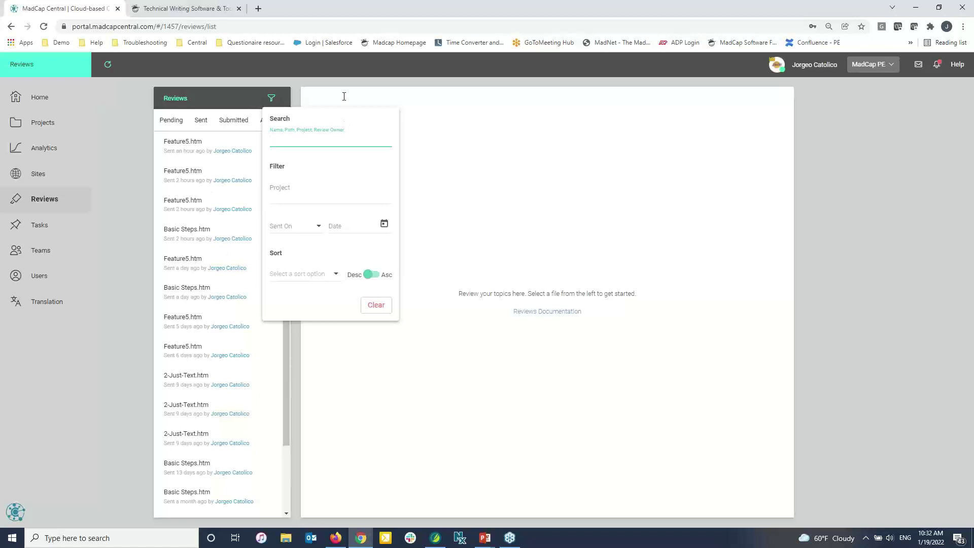
type("asic steps")
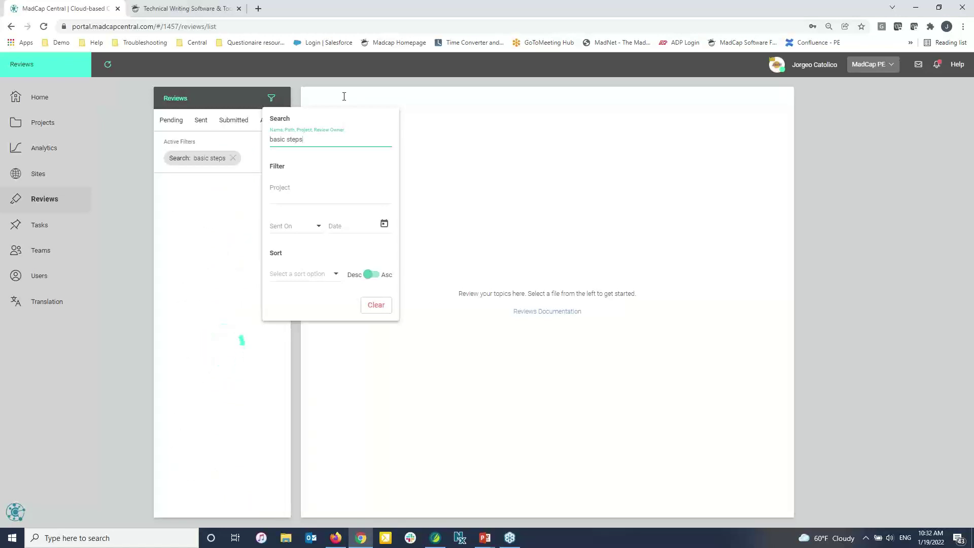
left_click(129, 205)
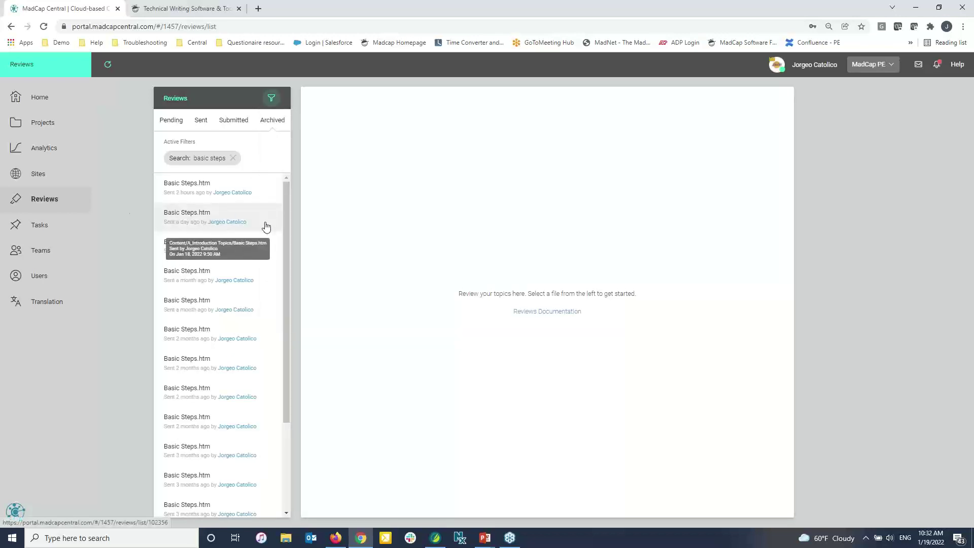
scroll(266, 226, "down", 3)
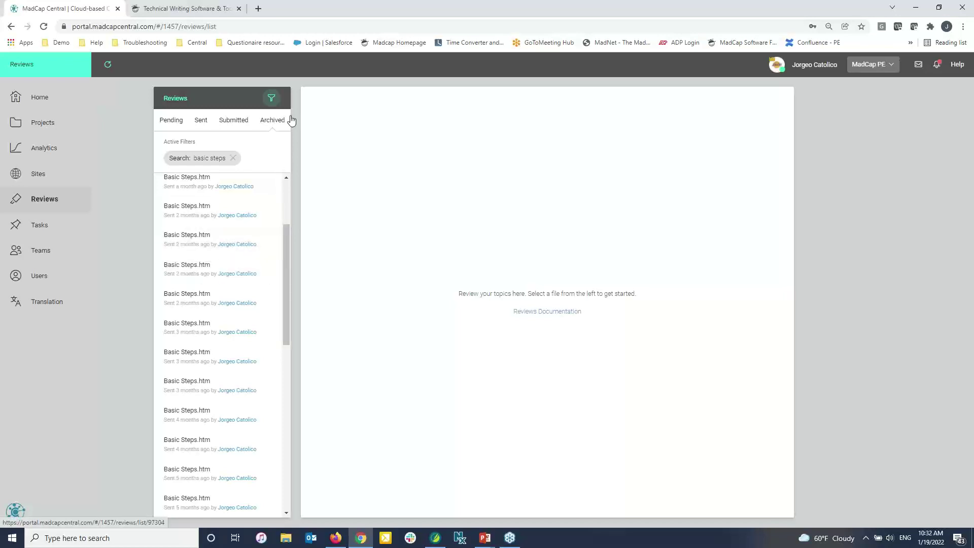
- Examine the projects available for filtering the archived reviews, leaving the project filter empty
left_click(270, 100)
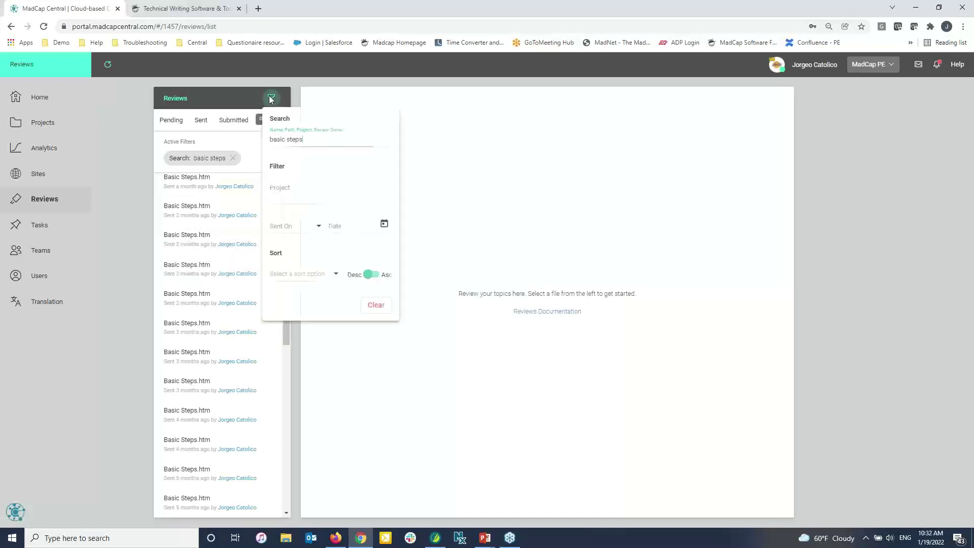
left_click(308, 193)
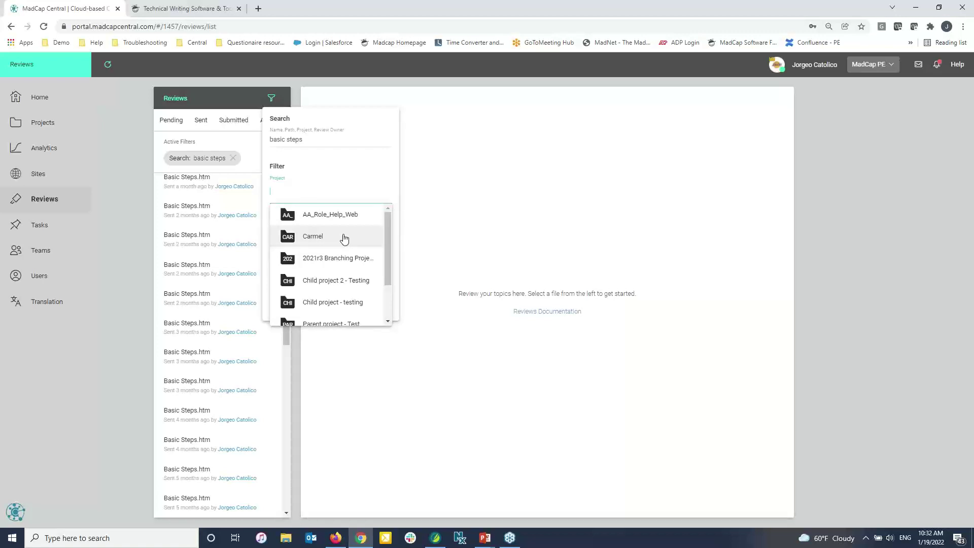
left_click(303, 139)
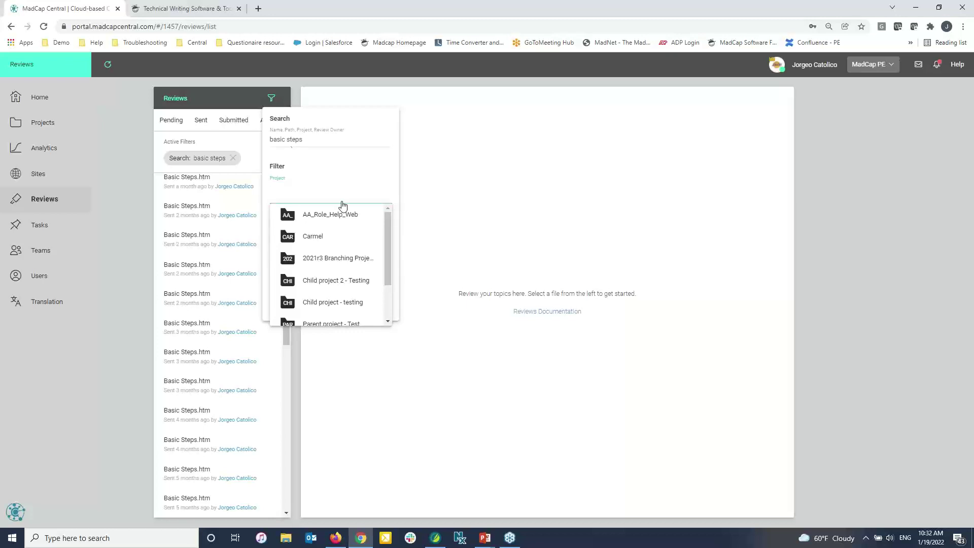
left_click(442, 209)
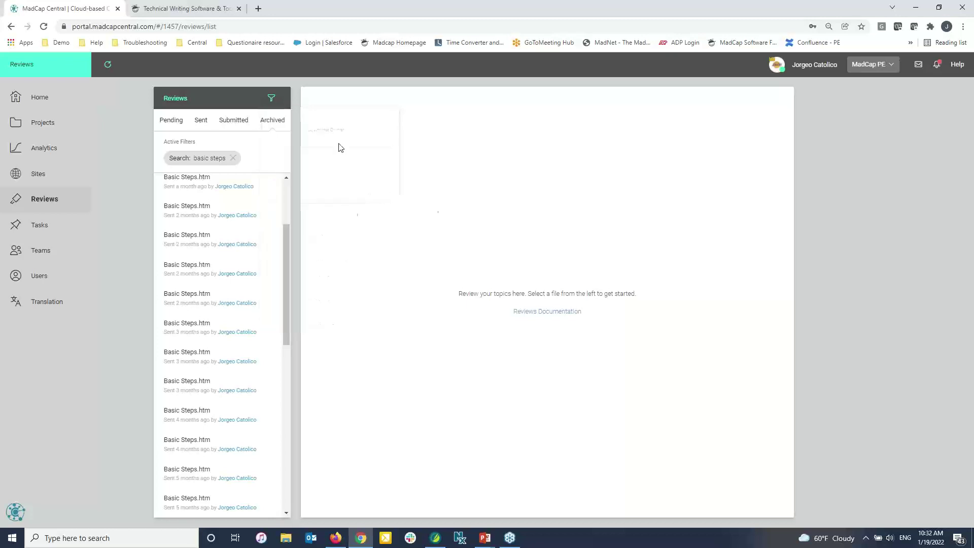
- Examine the date filter and its Sent On conditions for the archived reviews without choosing one
left_click(270, 100)
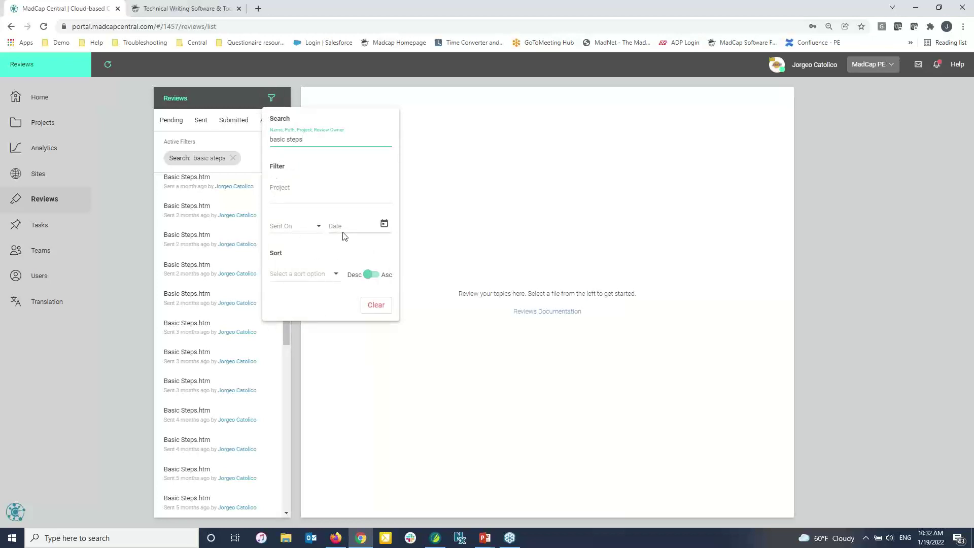
left_click(383, 225)
left_click(314, 231)
left_click(315, 230)
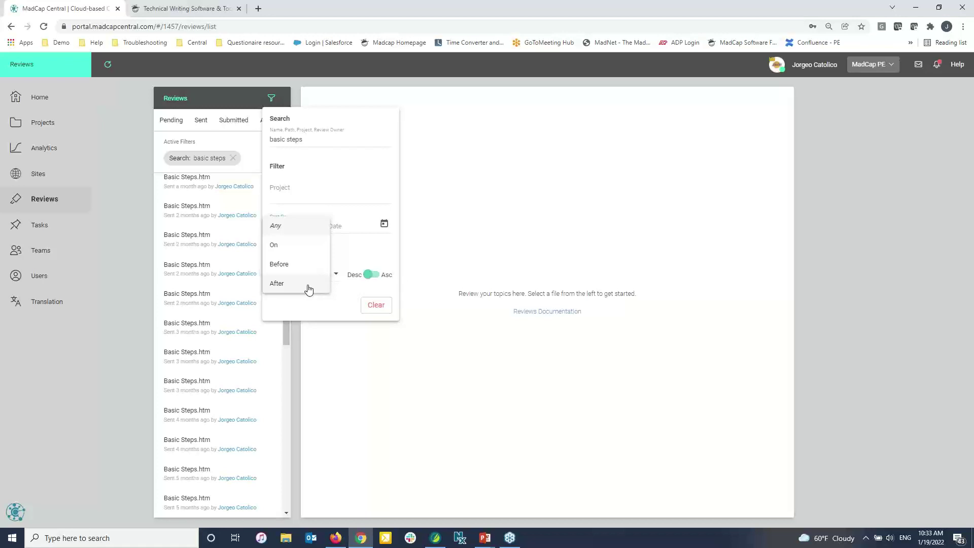
left_click(312, 304)
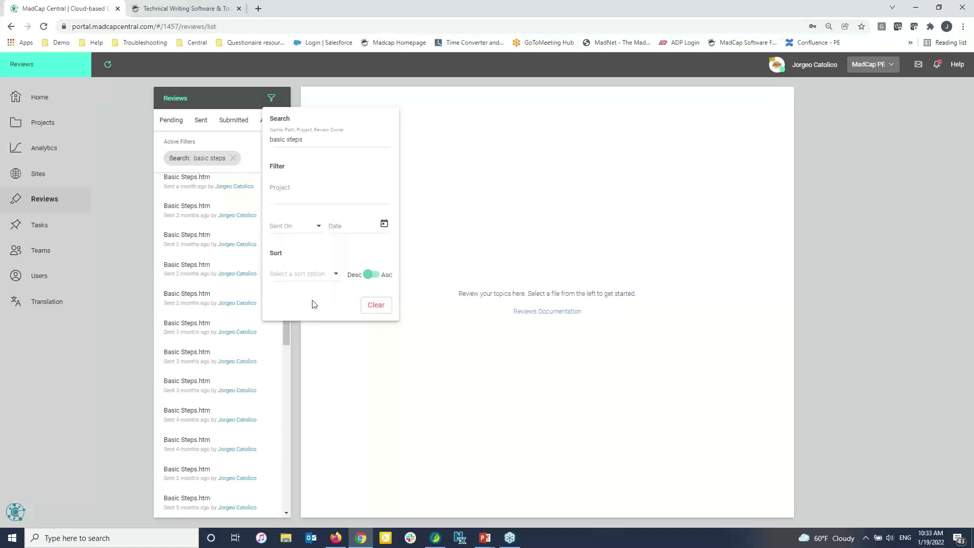
- Examine the sort options for the archived reviews and try ascending order without choosing a sort field
left_click(326, 276)
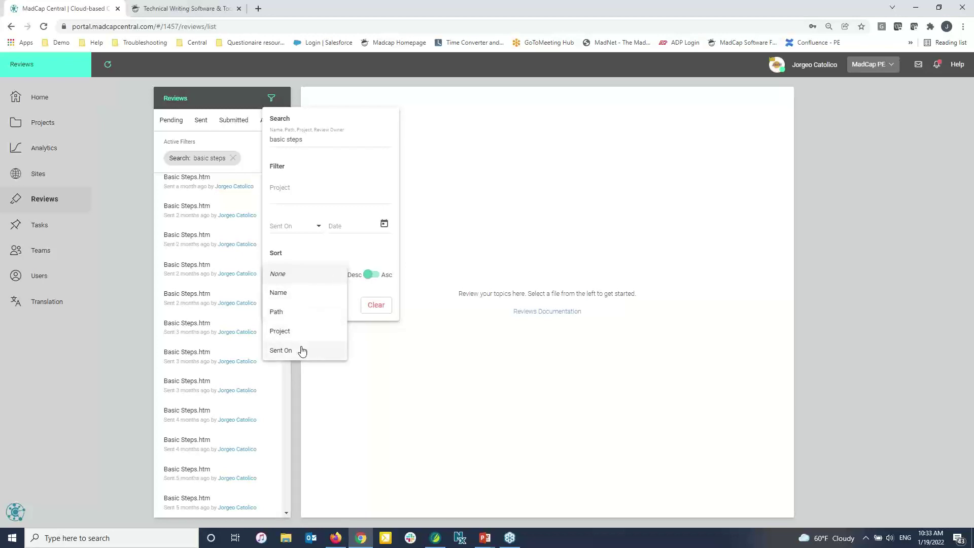
left_click(355, 298)
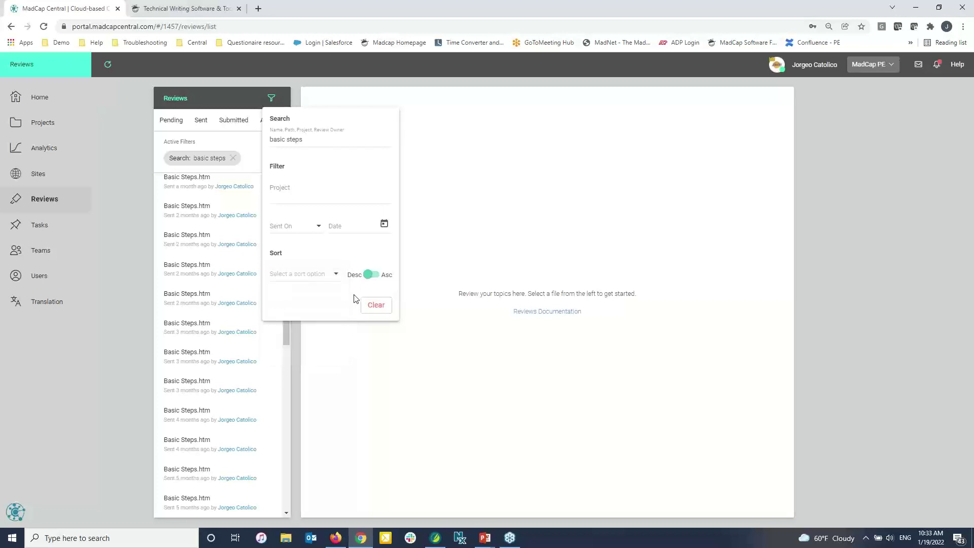
left_click(373, 277)
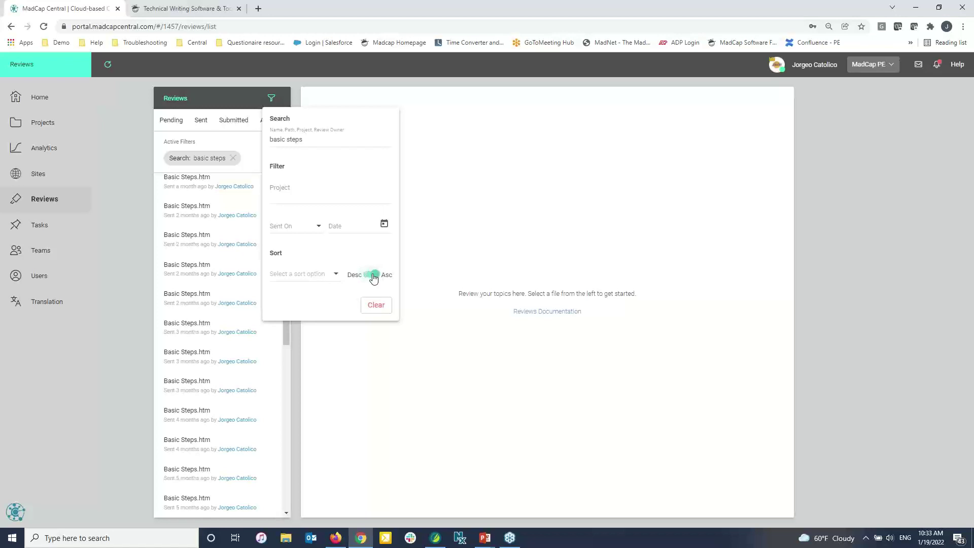
left_click(437, 260)
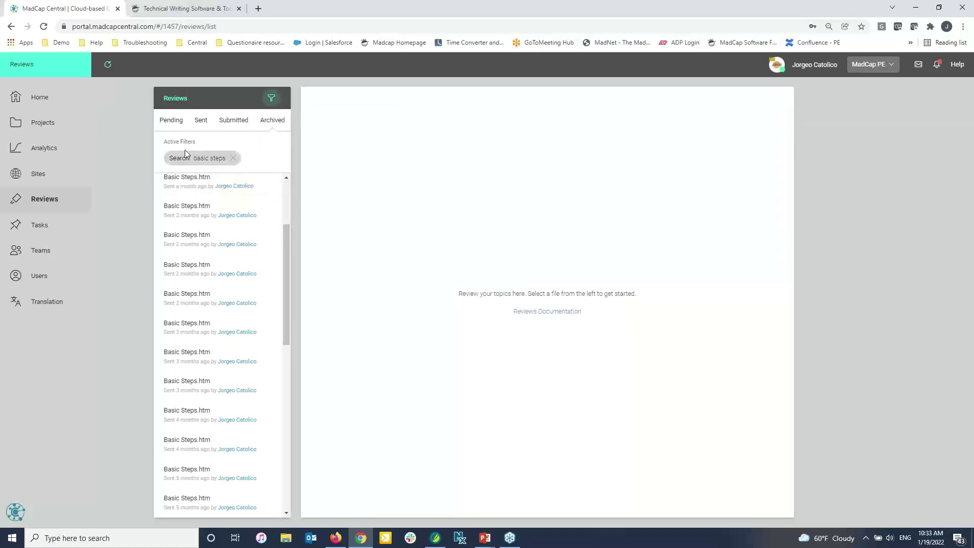
- Clear the "basic steps" search filter from the archived reviews and close the filter options
left_click(271, 100)
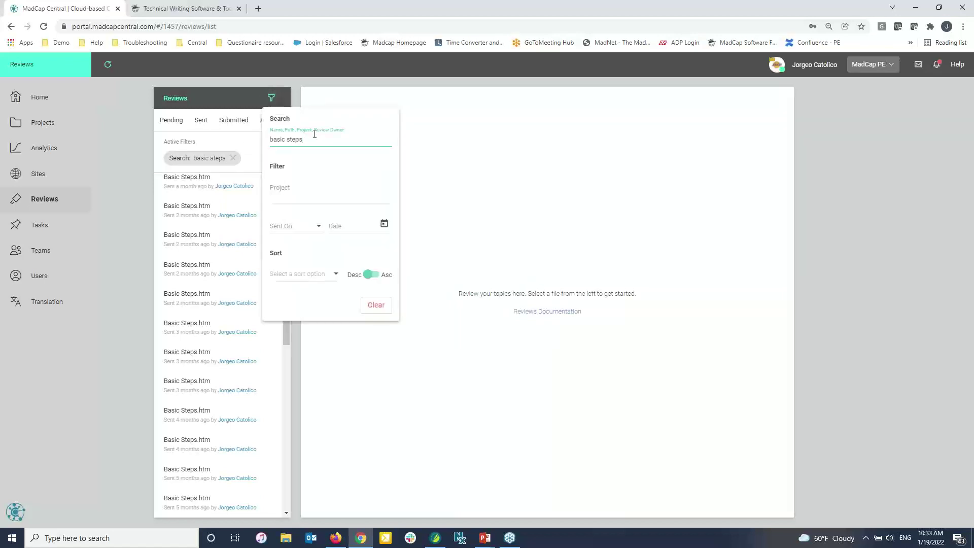
left_click(380, 309)
left_click(482, 211)
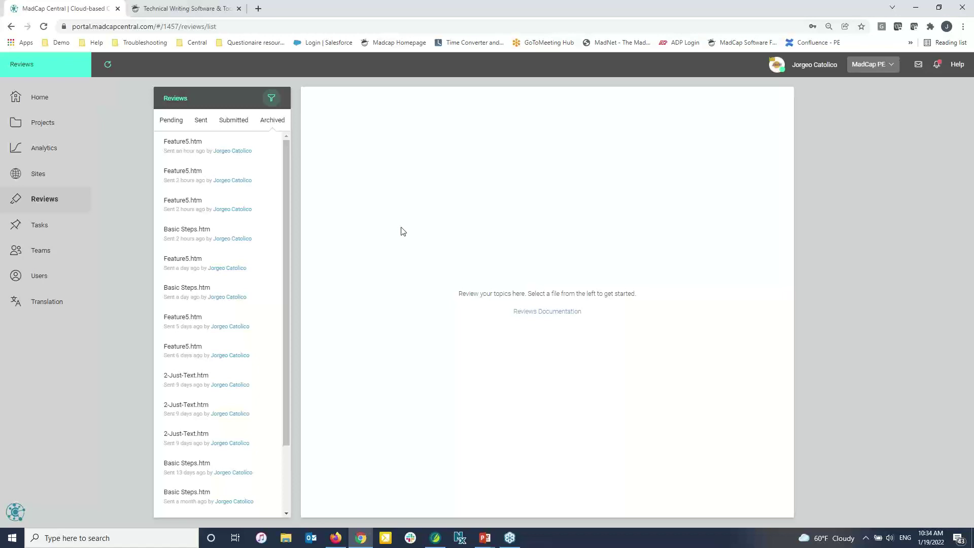
- Open the MadCap Flare Videos page from the Videos & Tutorials resources on the MadCap Software website
left_click(206, 8)
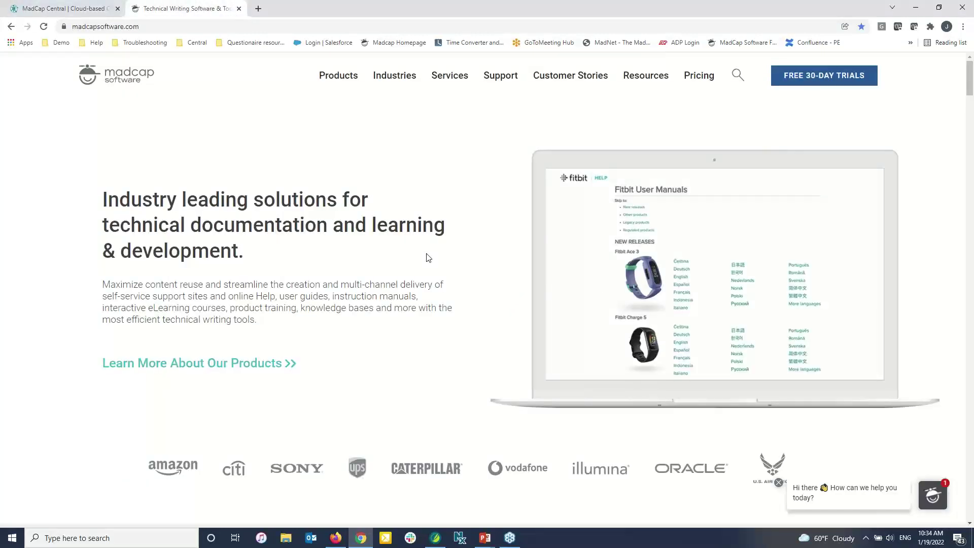
left_click(639, 84)
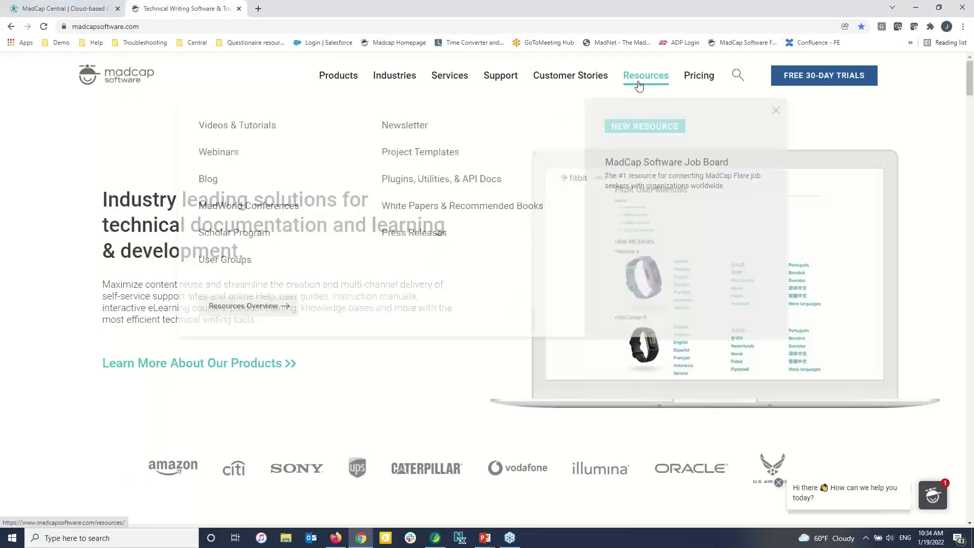
left_click(229, 130)
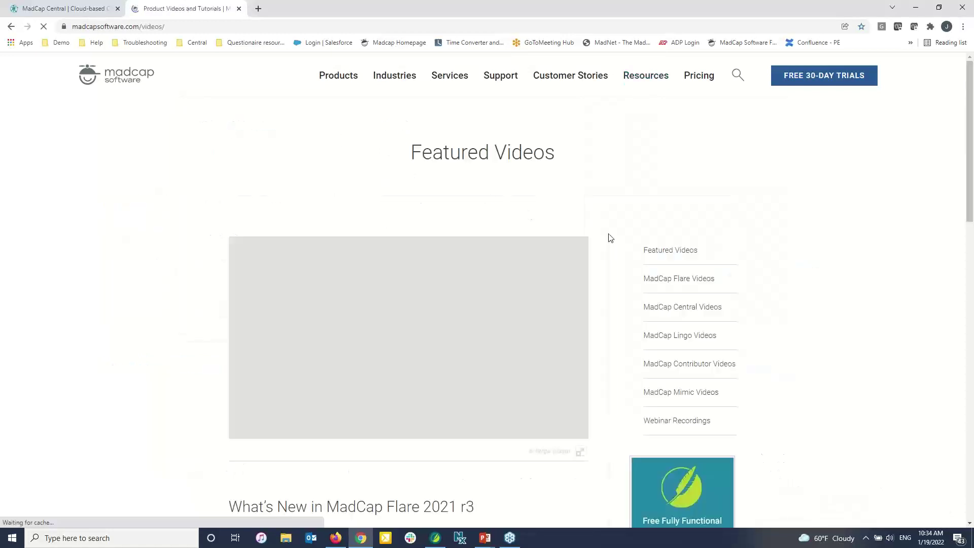
left_click(663, 282)
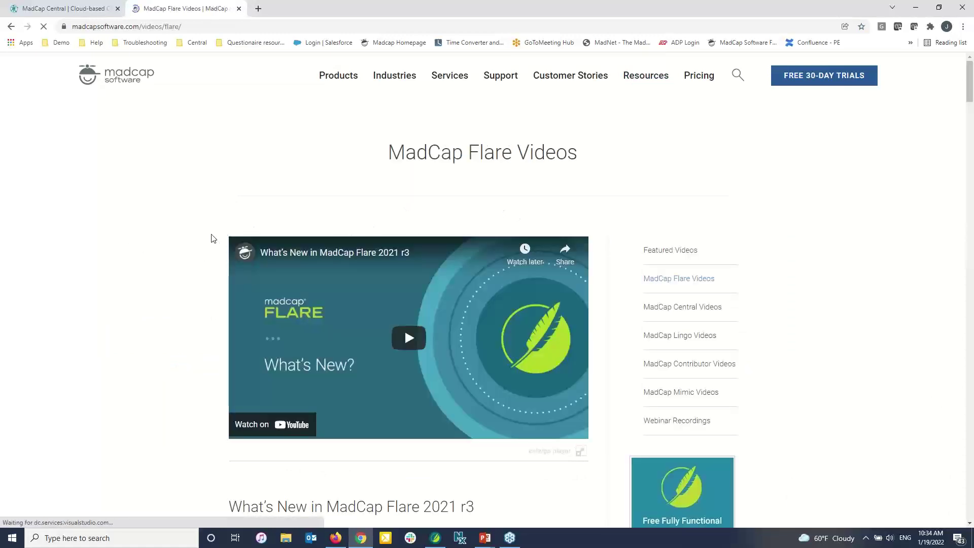
- Find the Source Control series among the Flare videos and look through its parts on branching
scroll(214, 239, "down", 15)
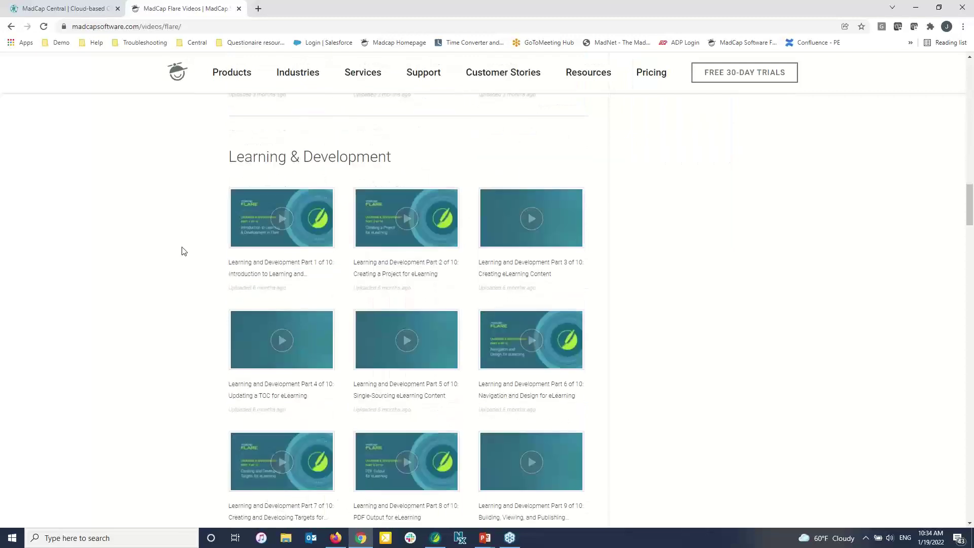
scroll(183, 251, "down", 20)
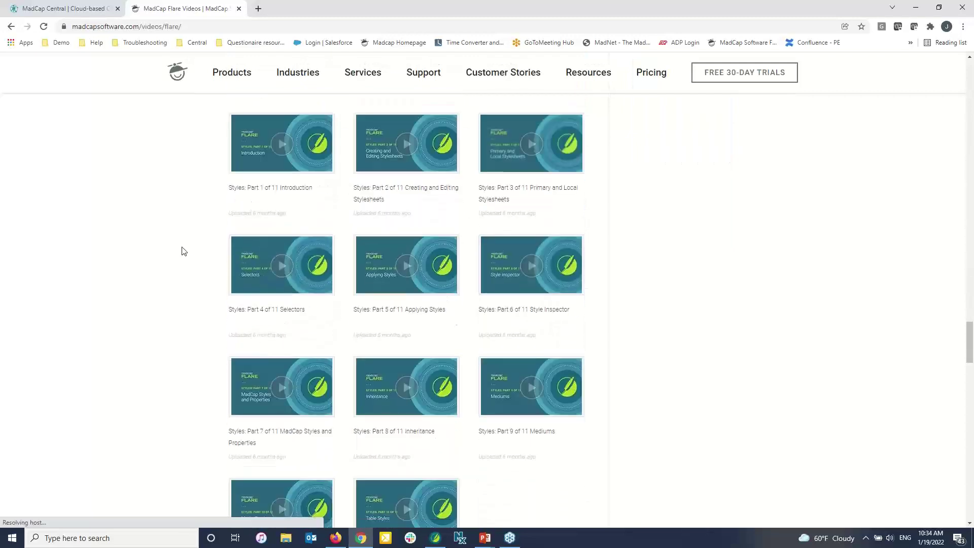
scroll(184, 251, "down", 9)
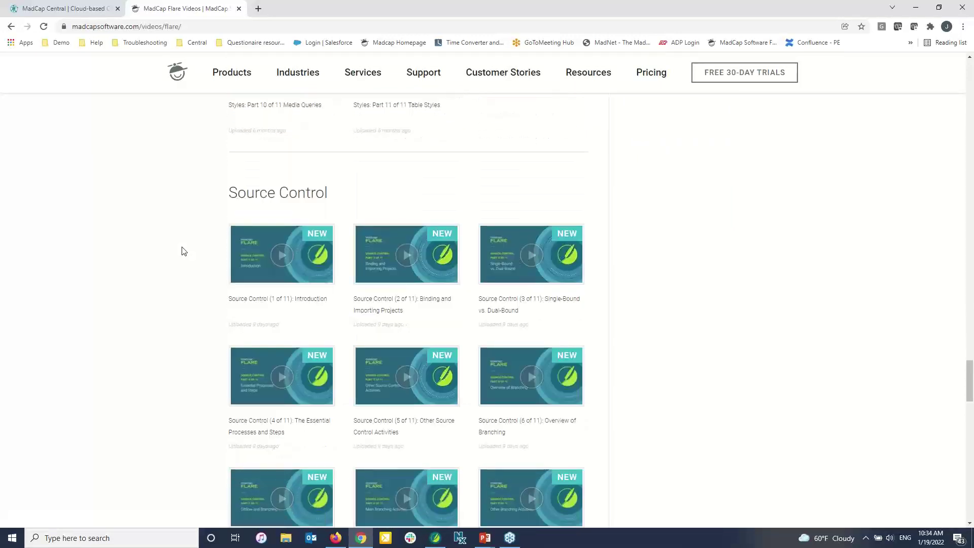
scroll(184, 251, "down", 1)
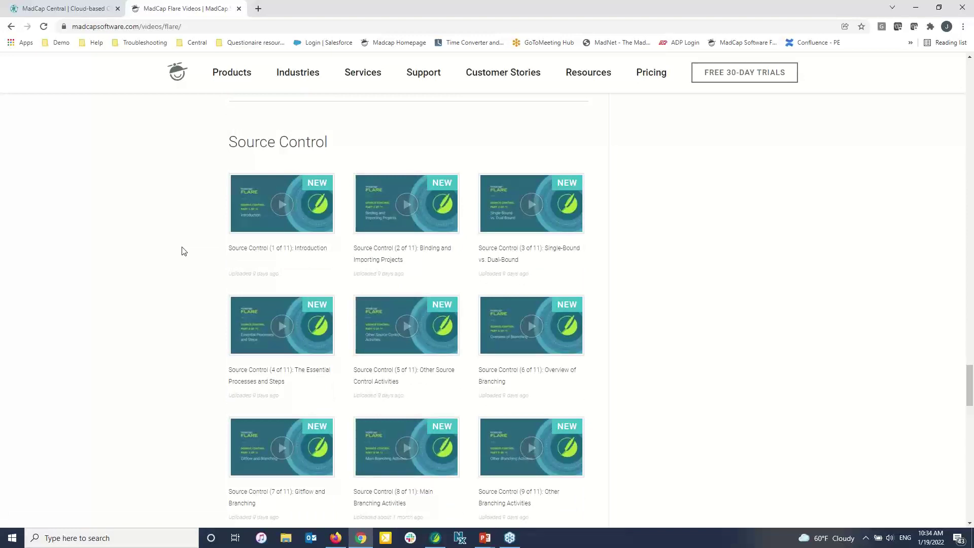
scroll(183, 252, "down", 1)
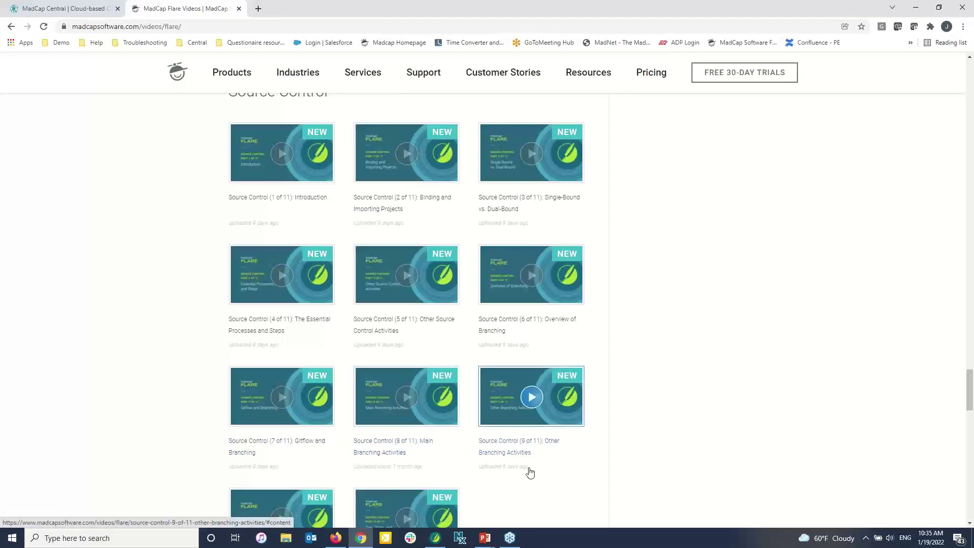
- Switch to PowerPoint and bring up the running slide show of the webinar slides
left_click(485, 538)
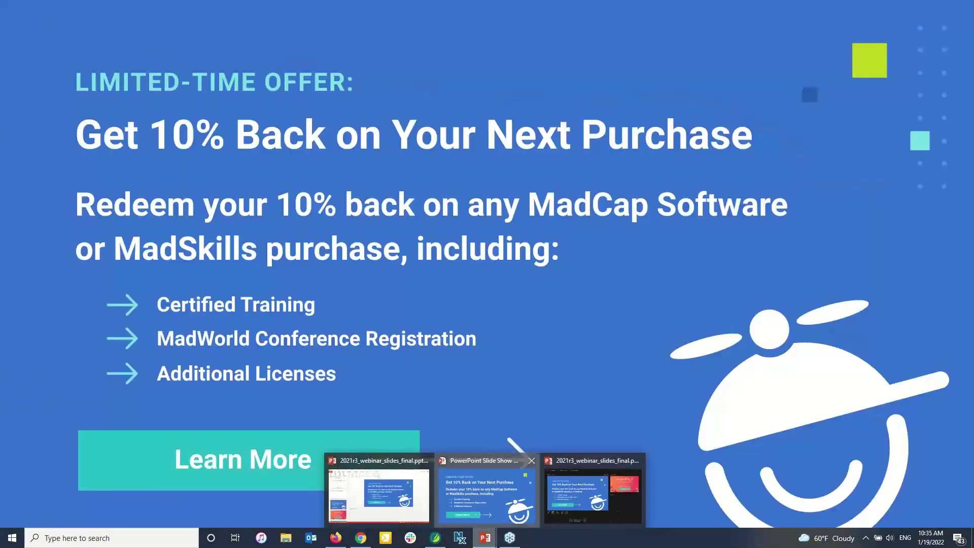
left_click(614, 503)
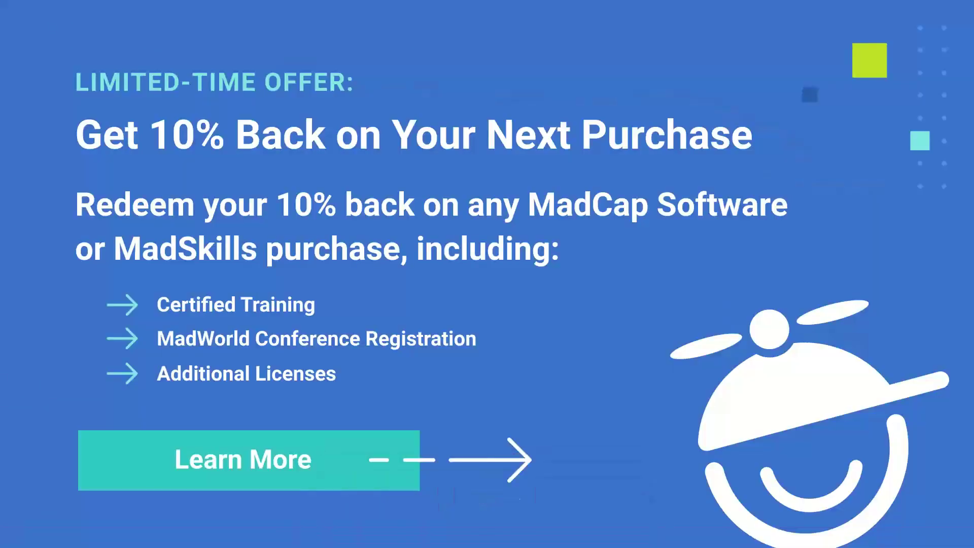